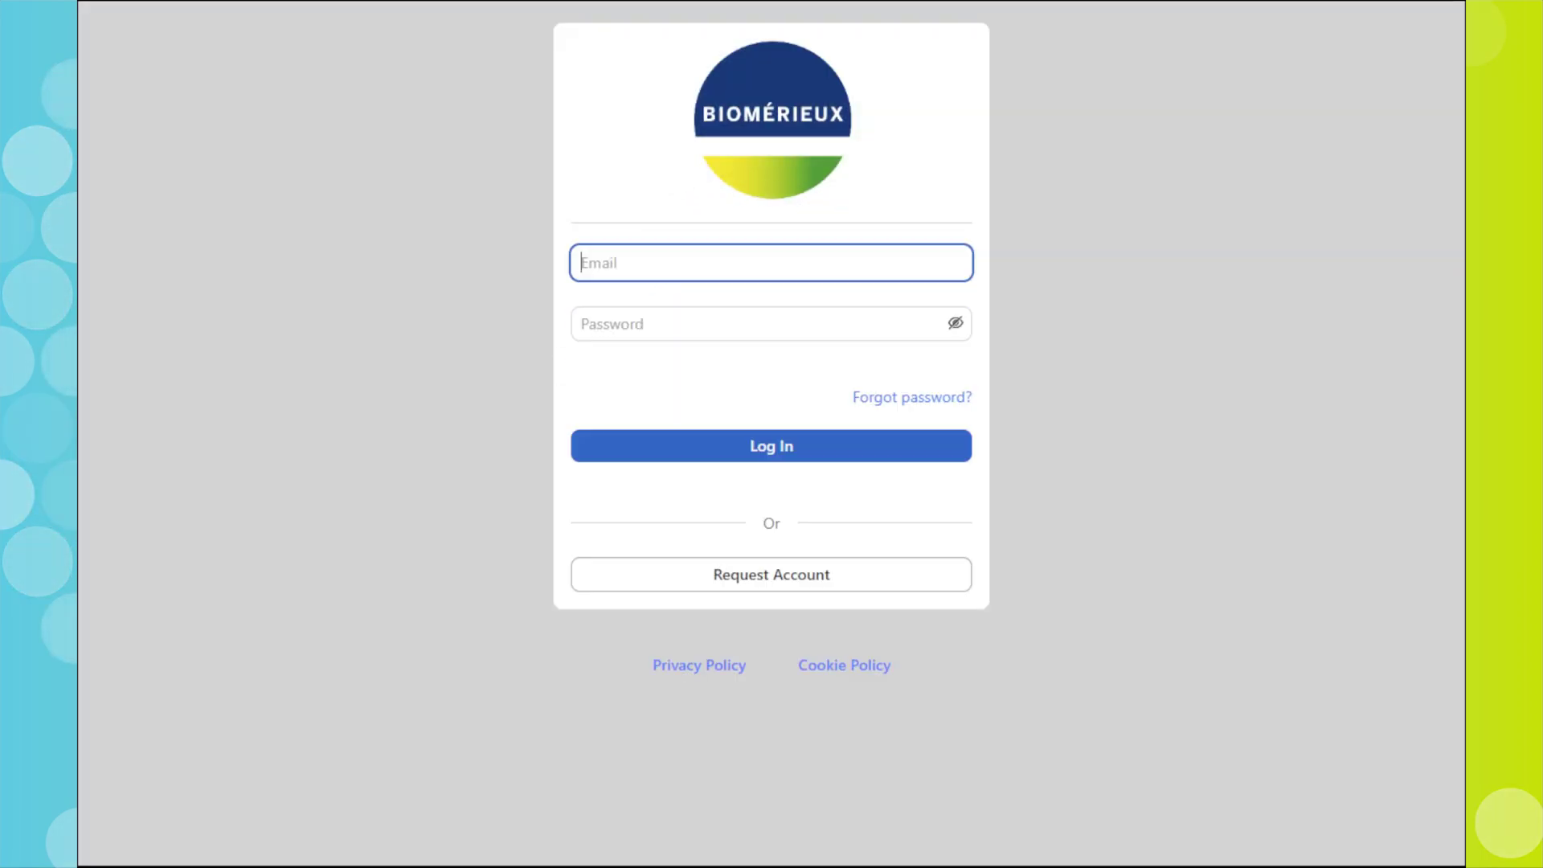
Enter the account email and password and log in to reach the verification code page.
text(example)
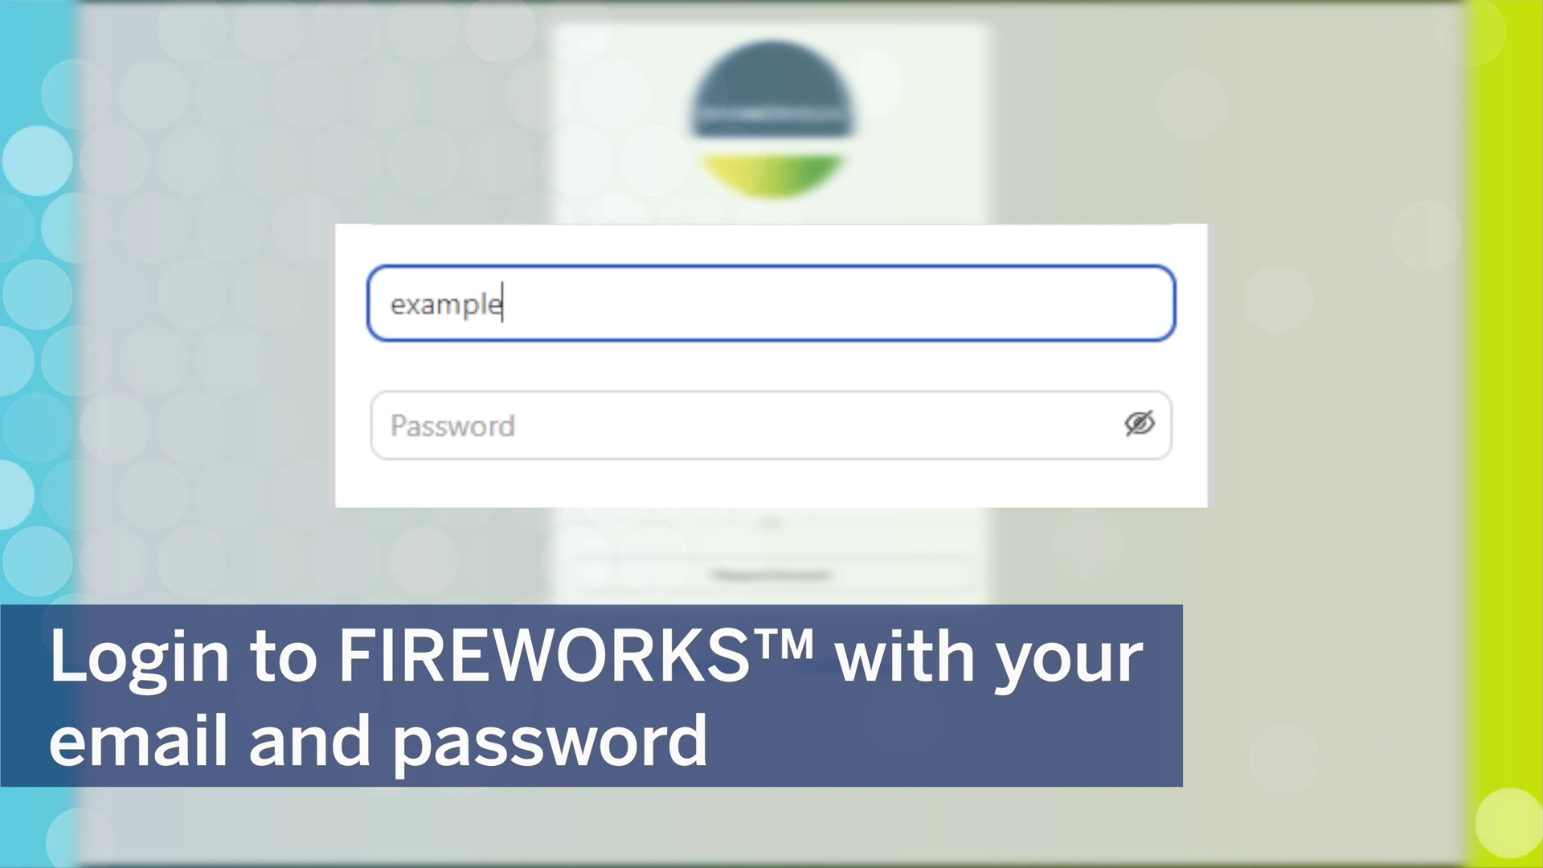
text(@email.com)
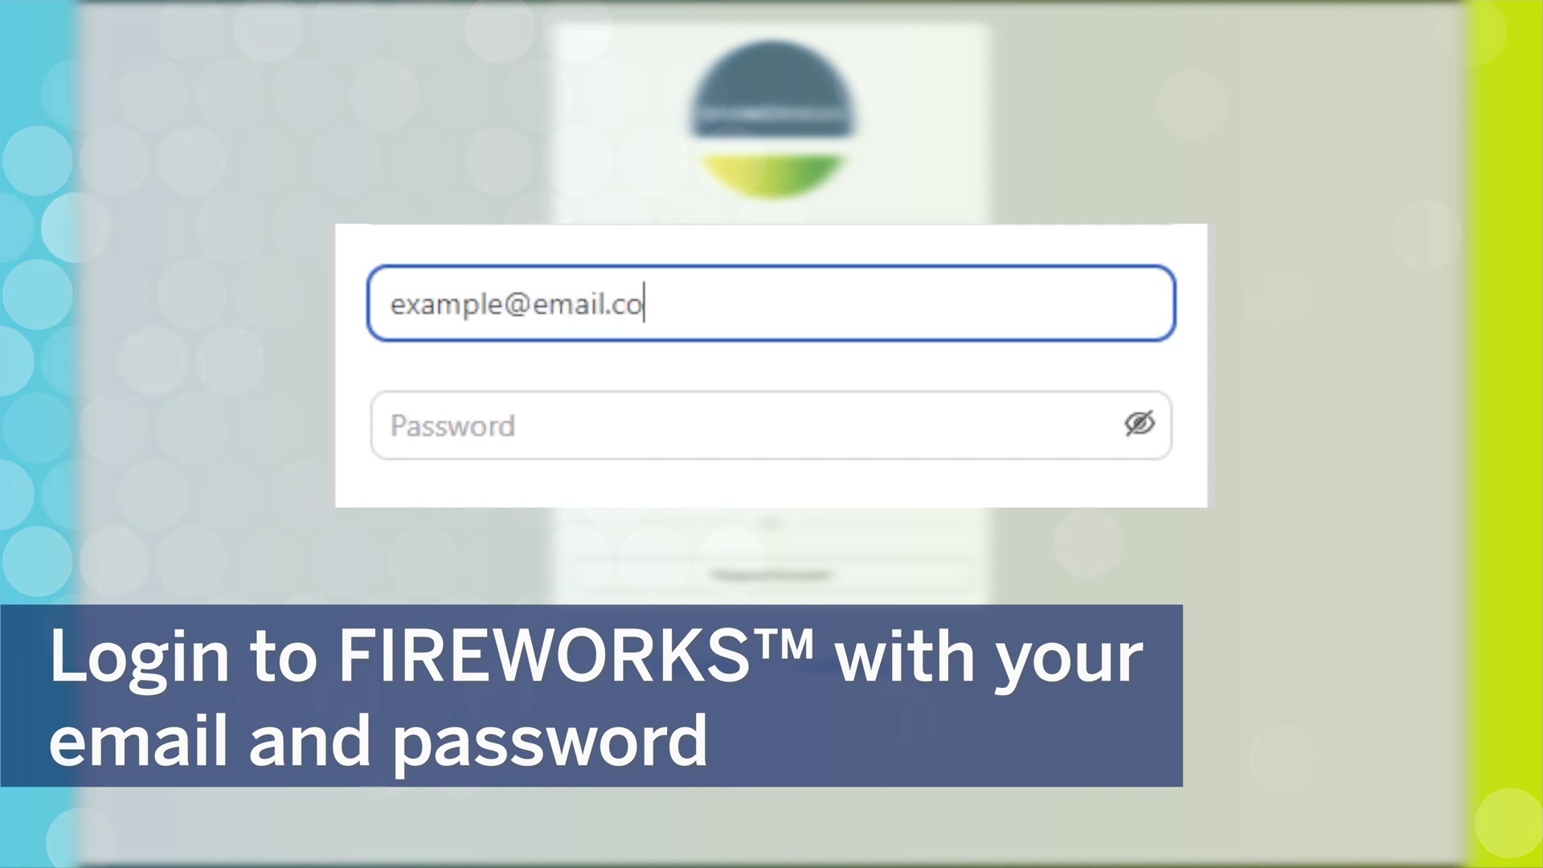
click(771, 425)
text(••••••••••••••••••)
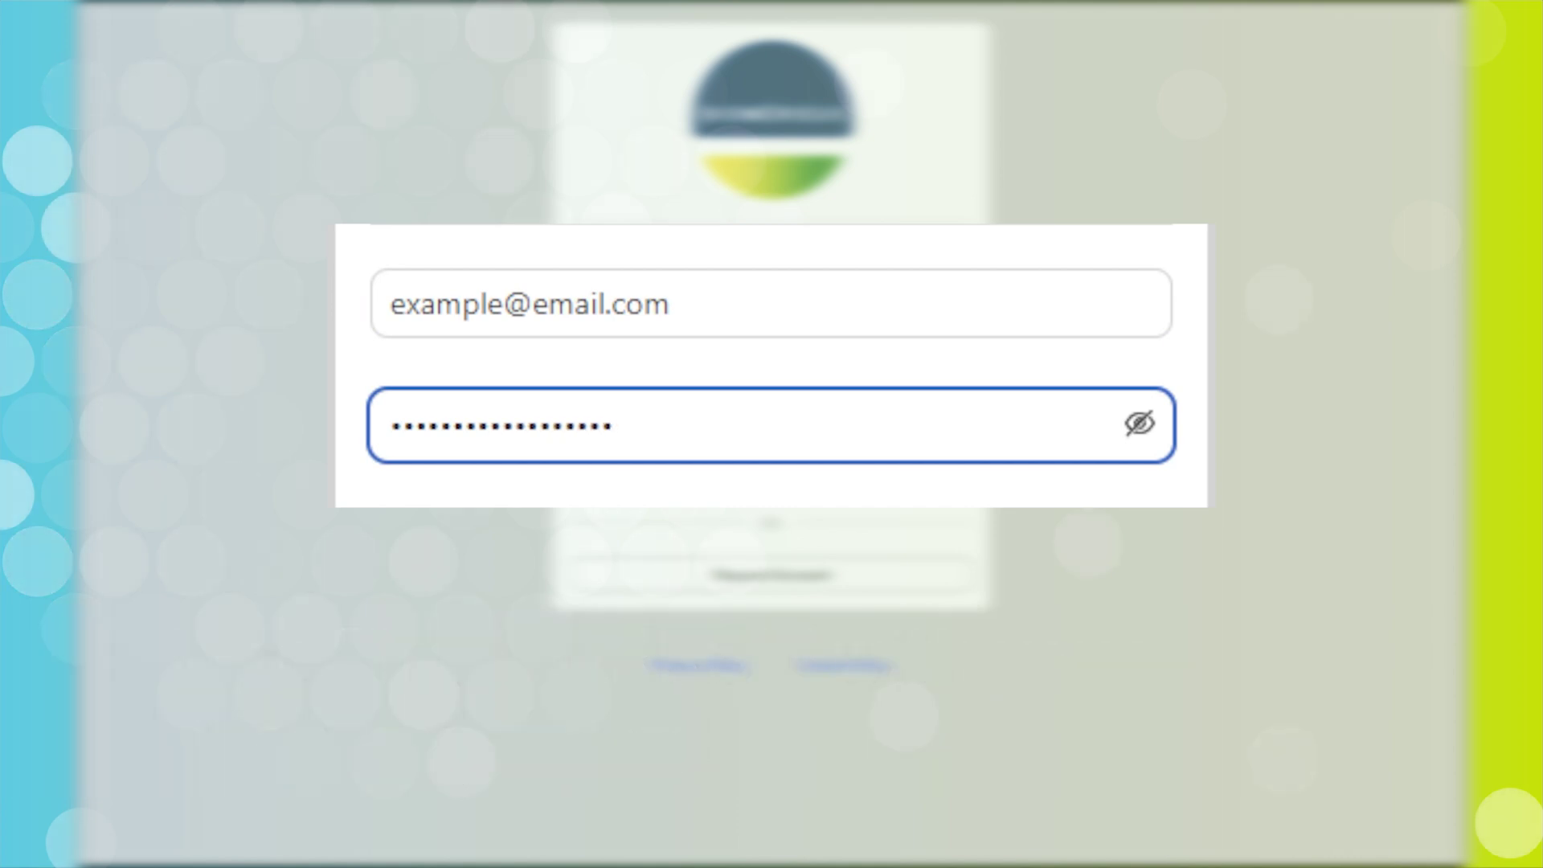
click(771, 444)
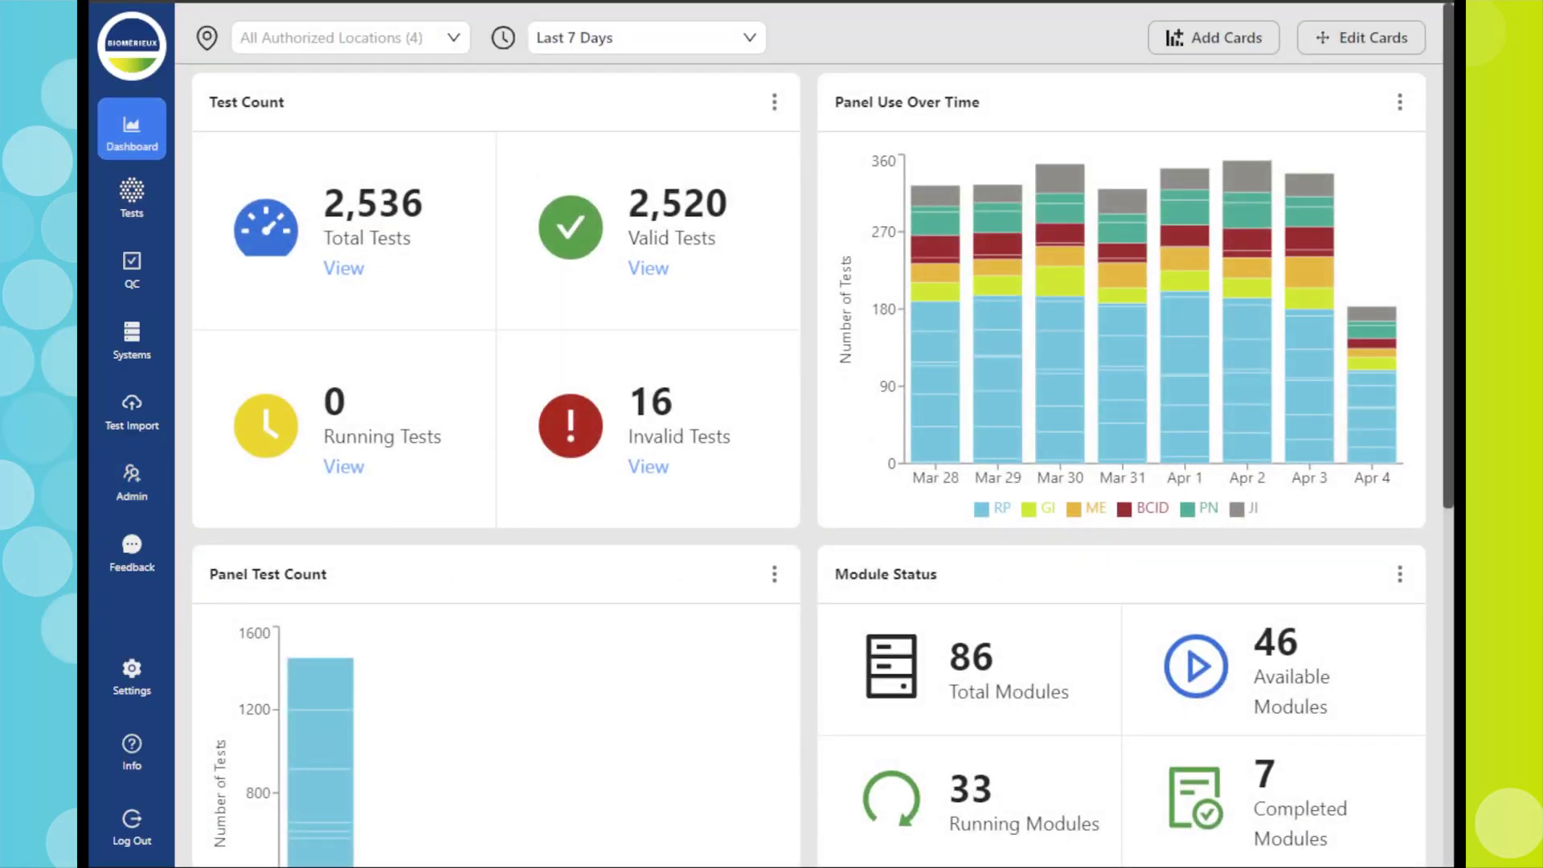
Scroll down through all the Dashboard cards and back toward the top.
scroll(808, 464, down, 3)
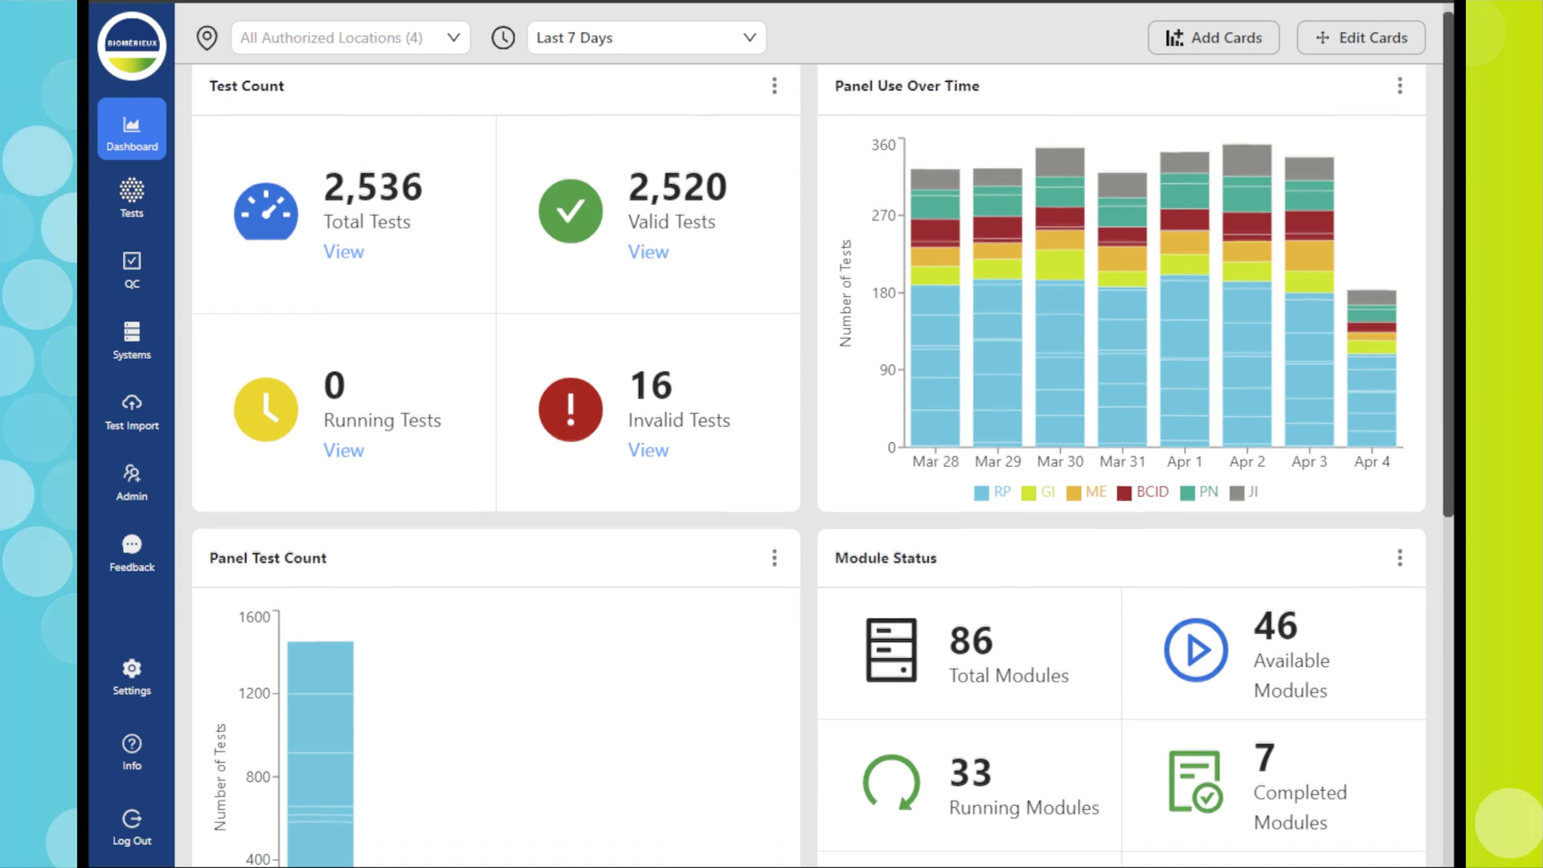
scroll(809, 464, down, 2)
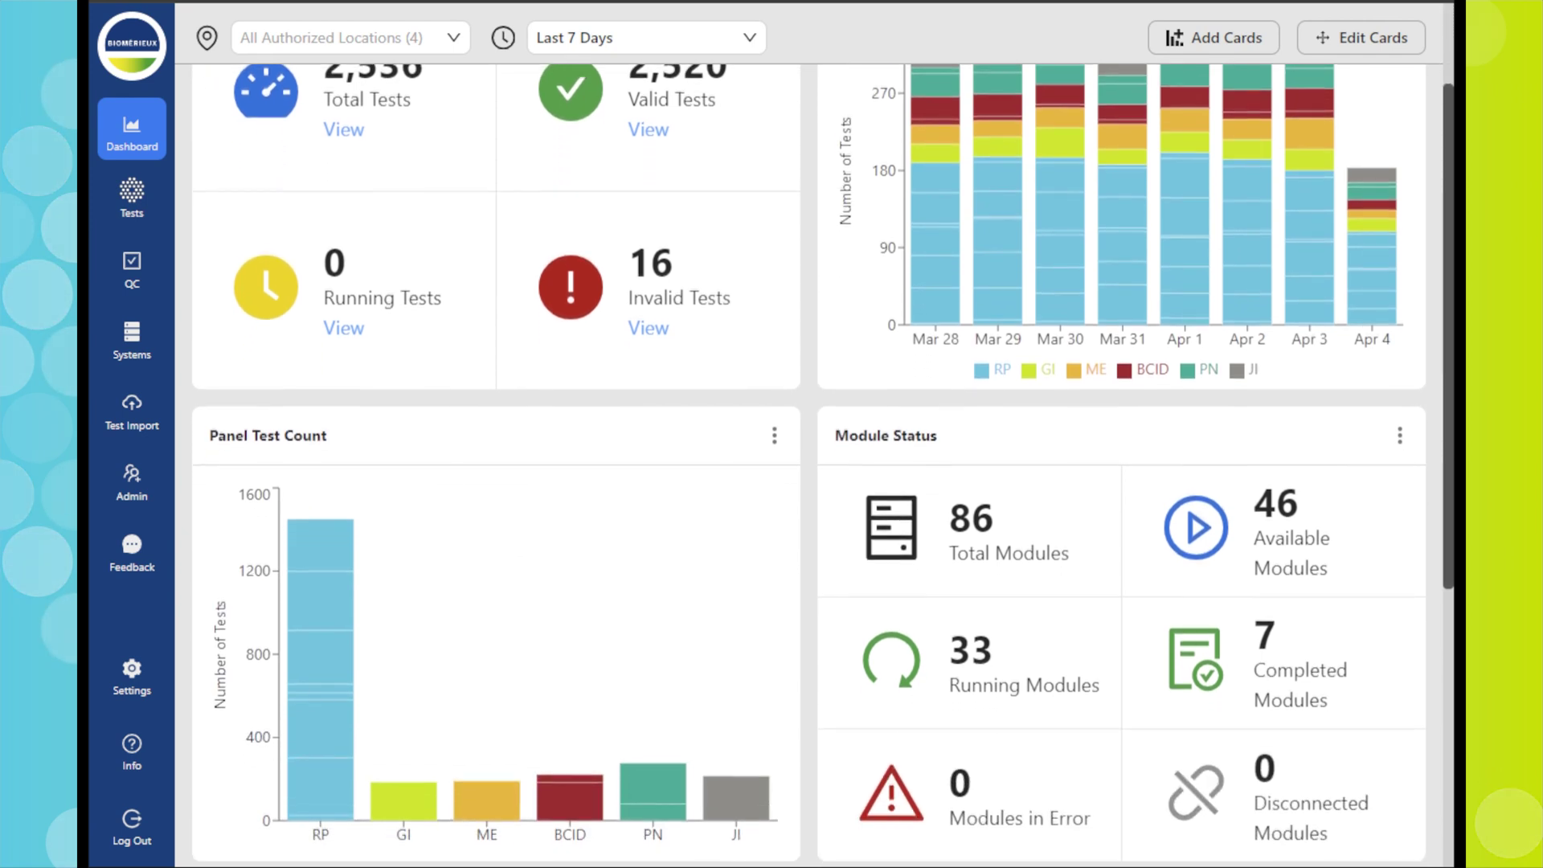
scroll(809, 465, down, 3)
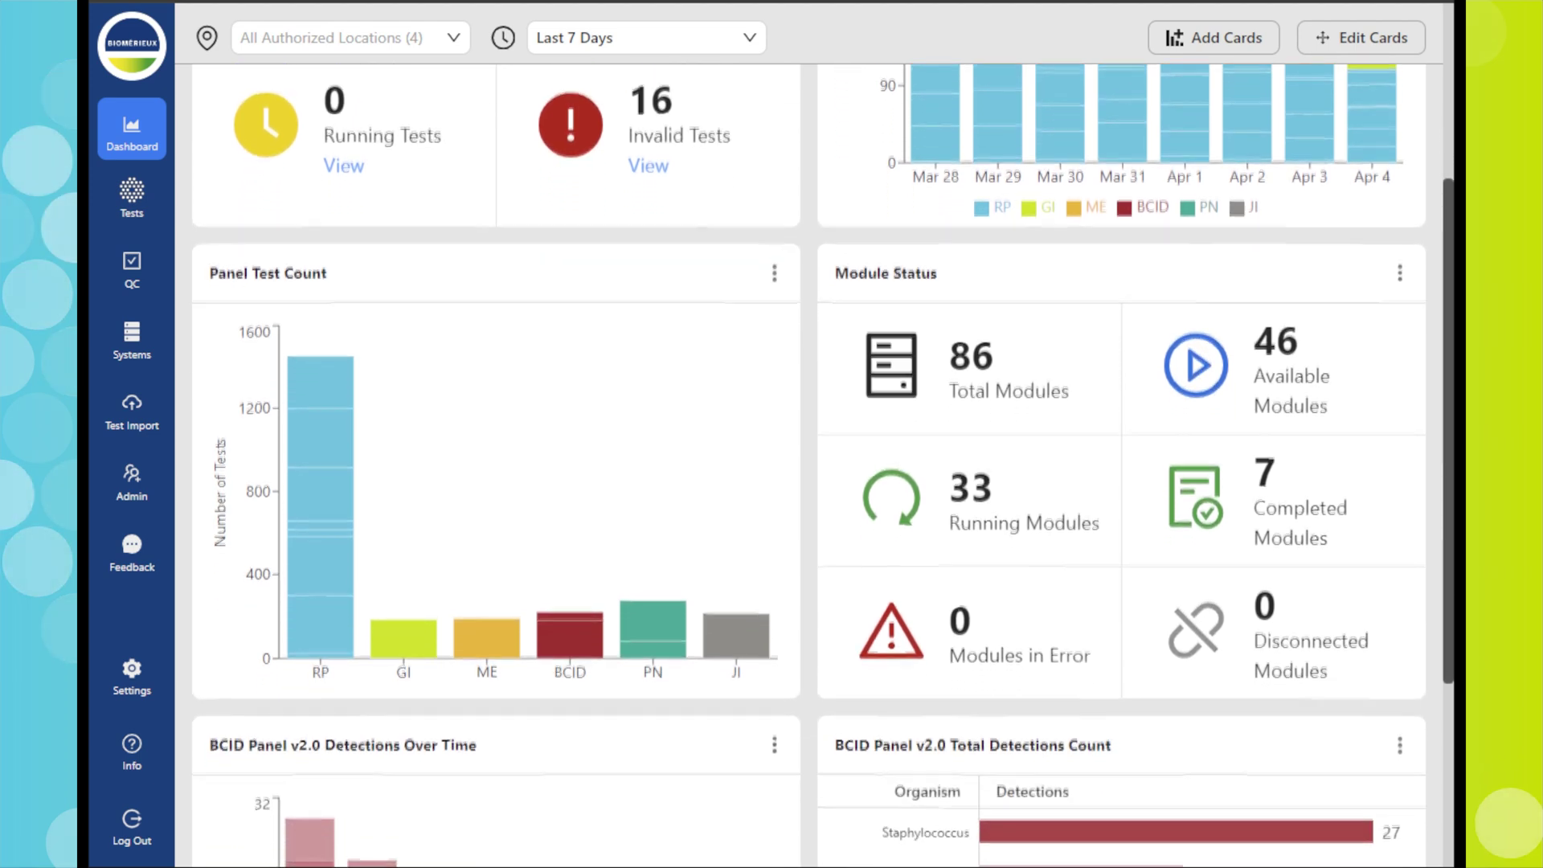
scroll(808, 464, down, 2)
scroll(809, 464, down, 3)
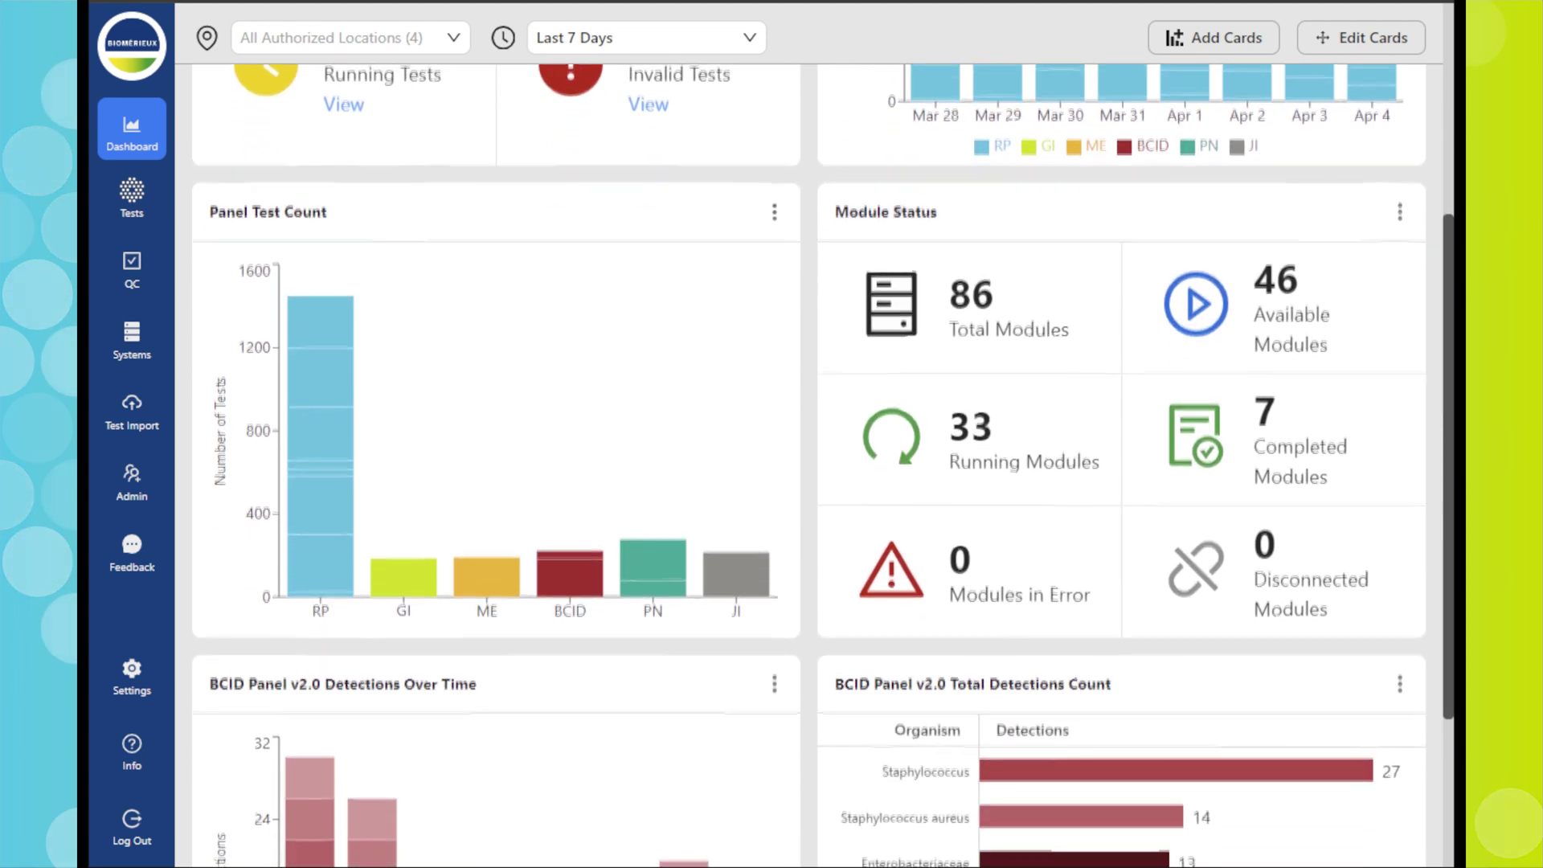
scroll(808, 464, down, 2)
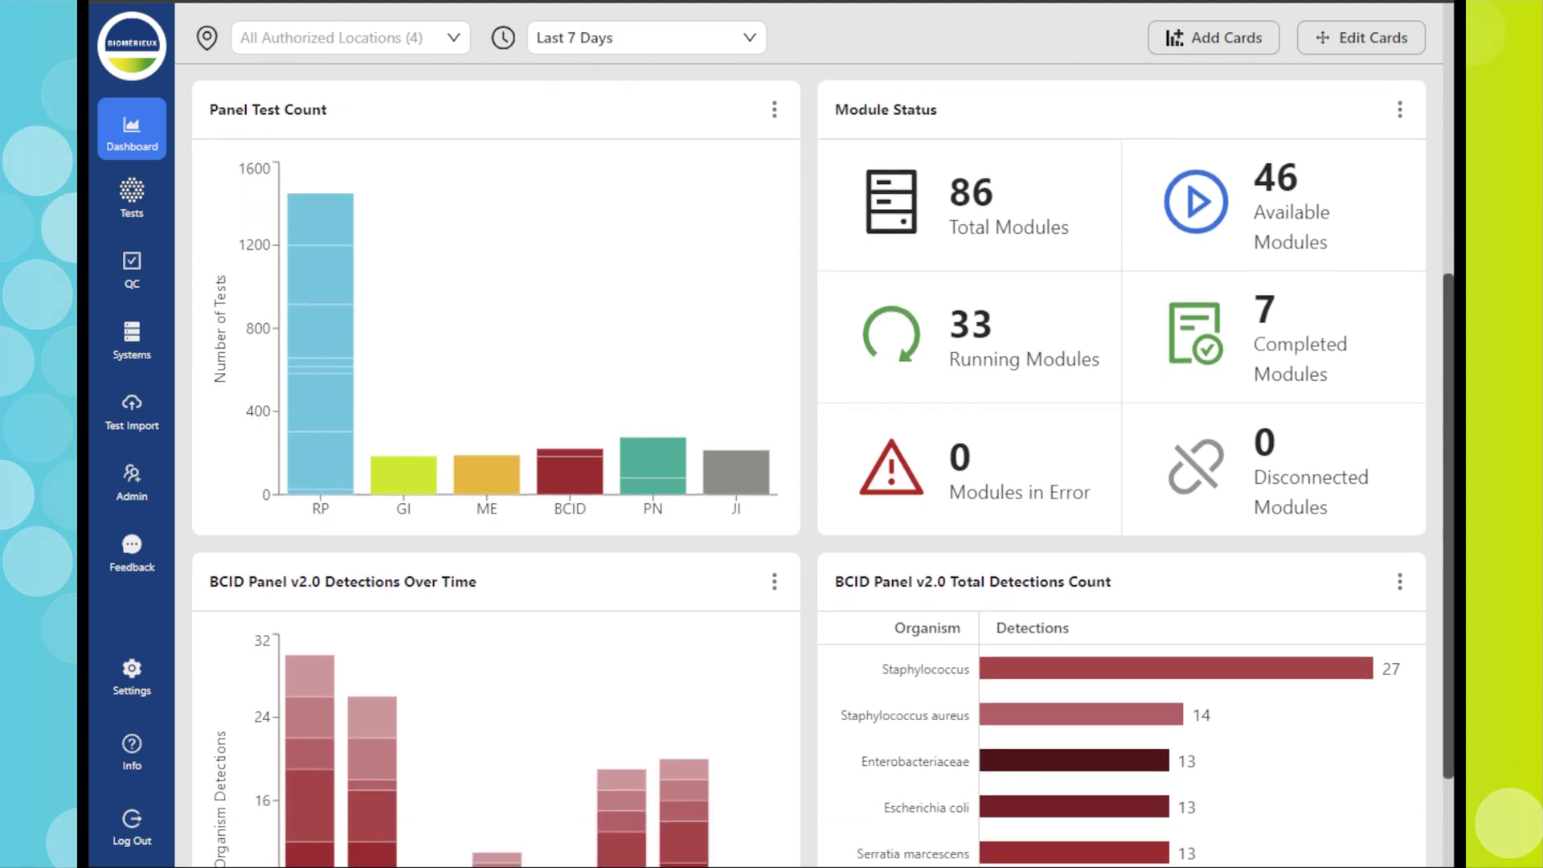
scroll(808, 464, up, 6)
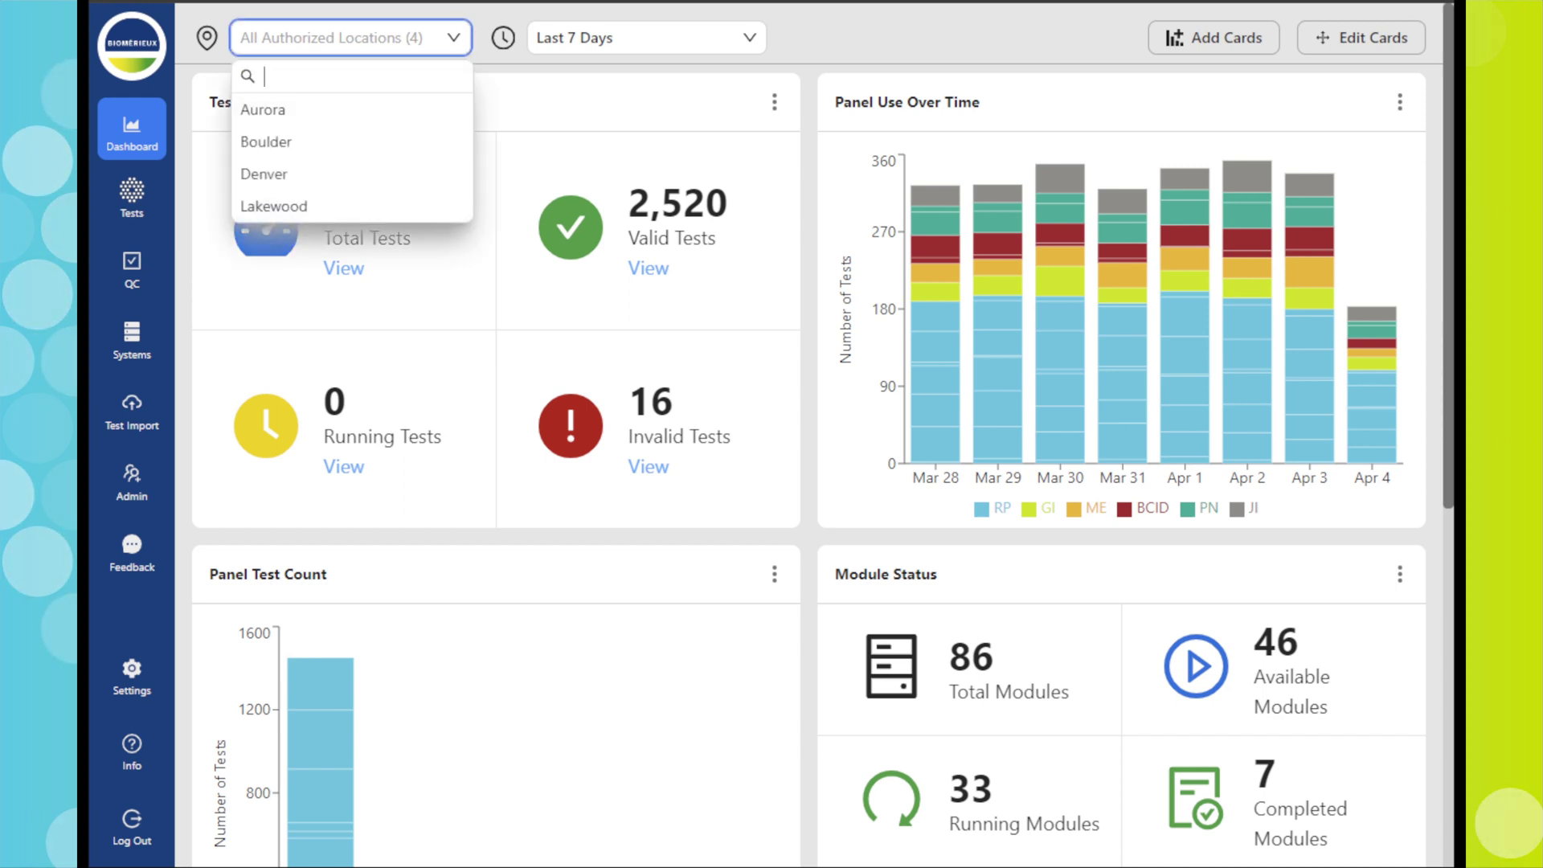
Filter the dashboard to Aurora, then remove it to return to all locations.
click(263, 109)
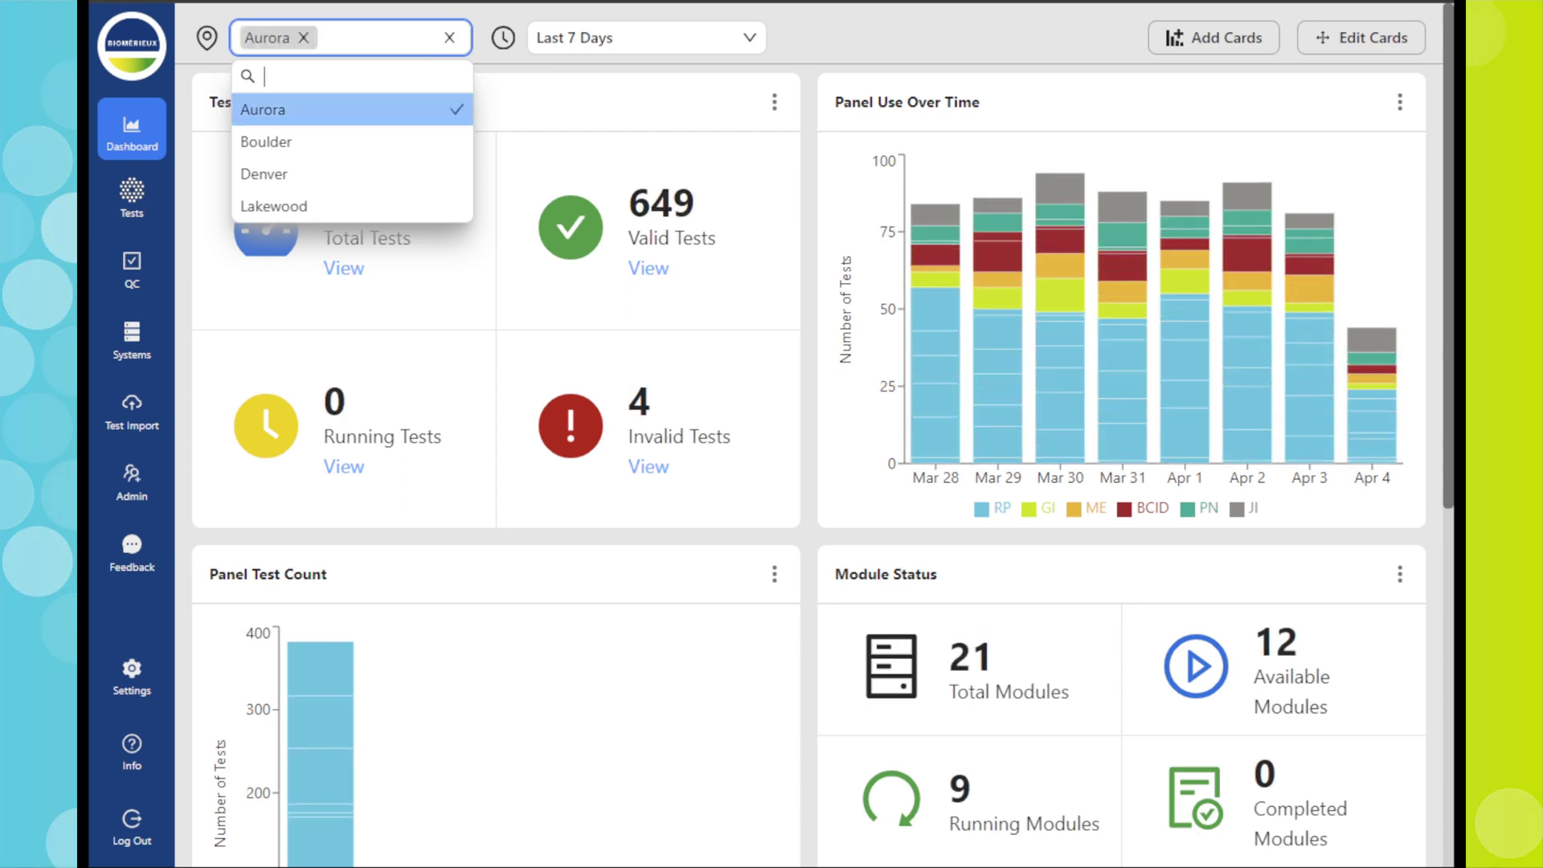
key(BackSpace)
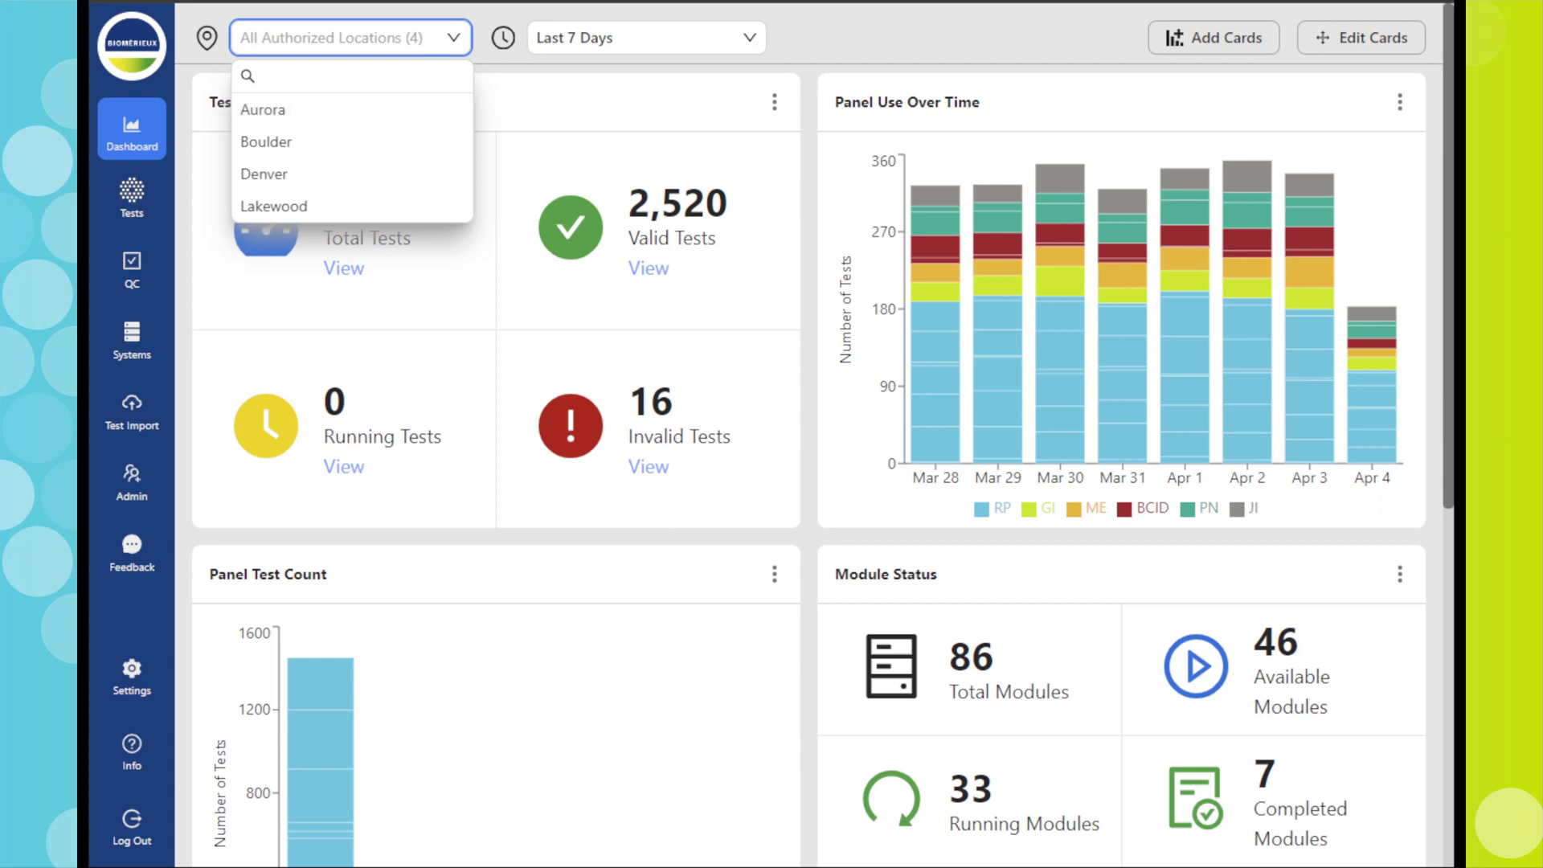
key(Escape)
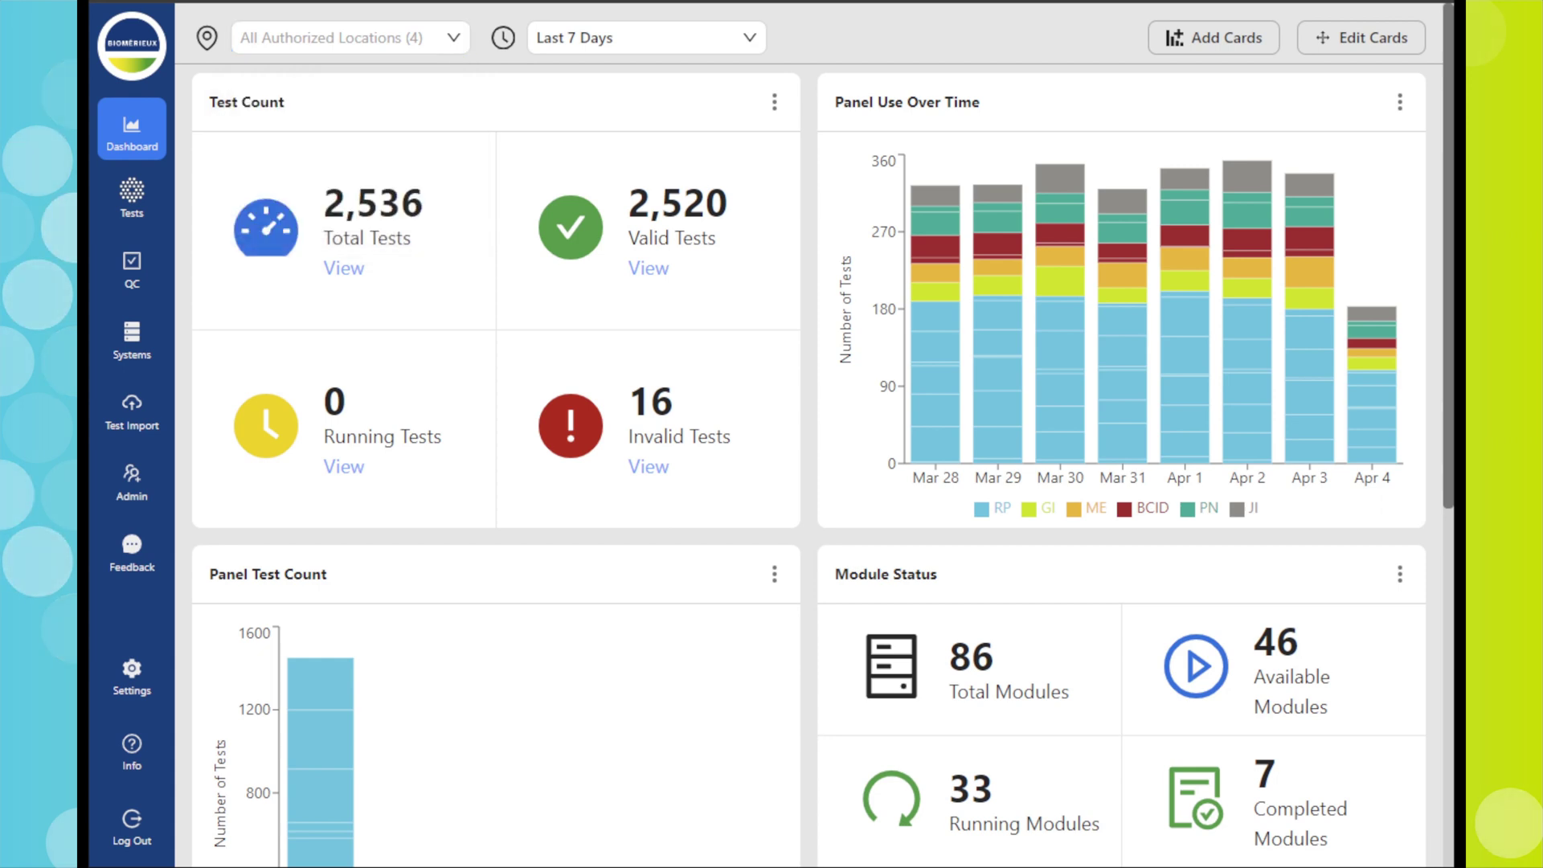
Switch the dashboard time range to Last 24 Hours, then back to Last 7 Days.
key(Tab)
key(space)
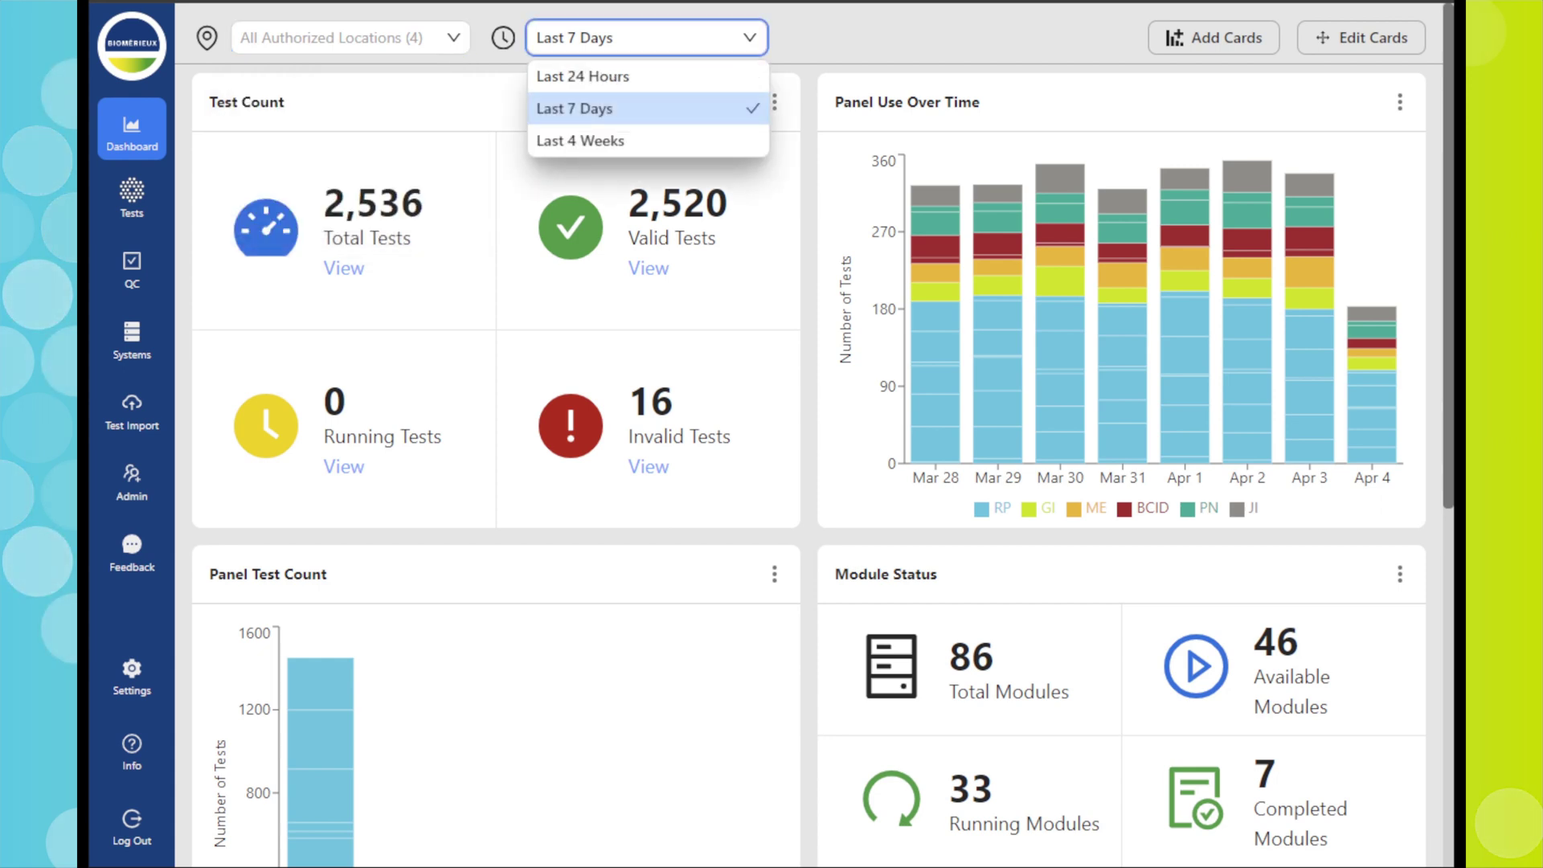
key(Up)
key(Return)
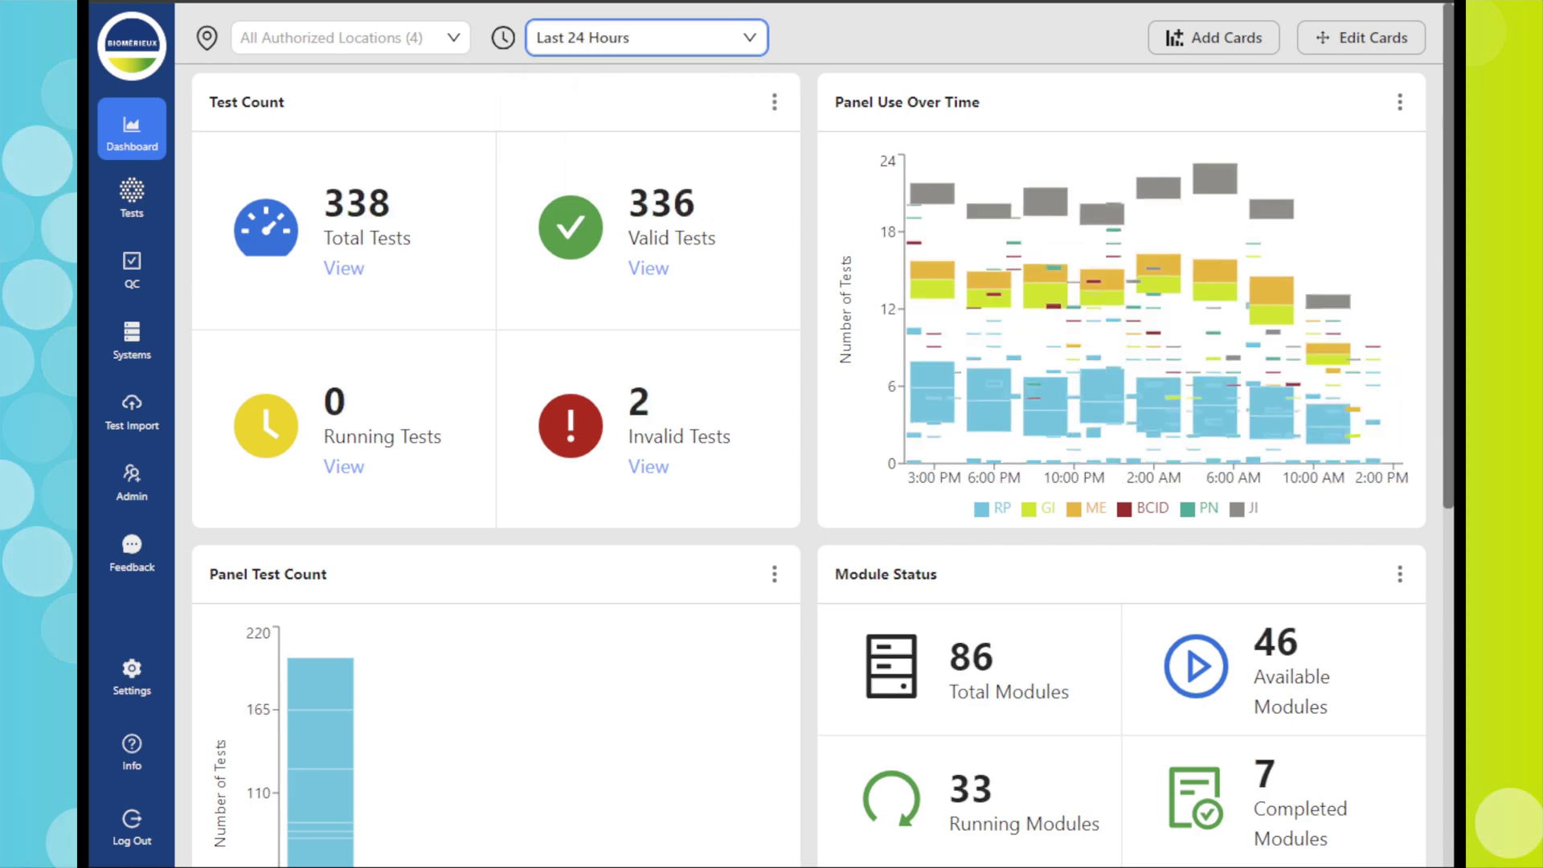
key(space)
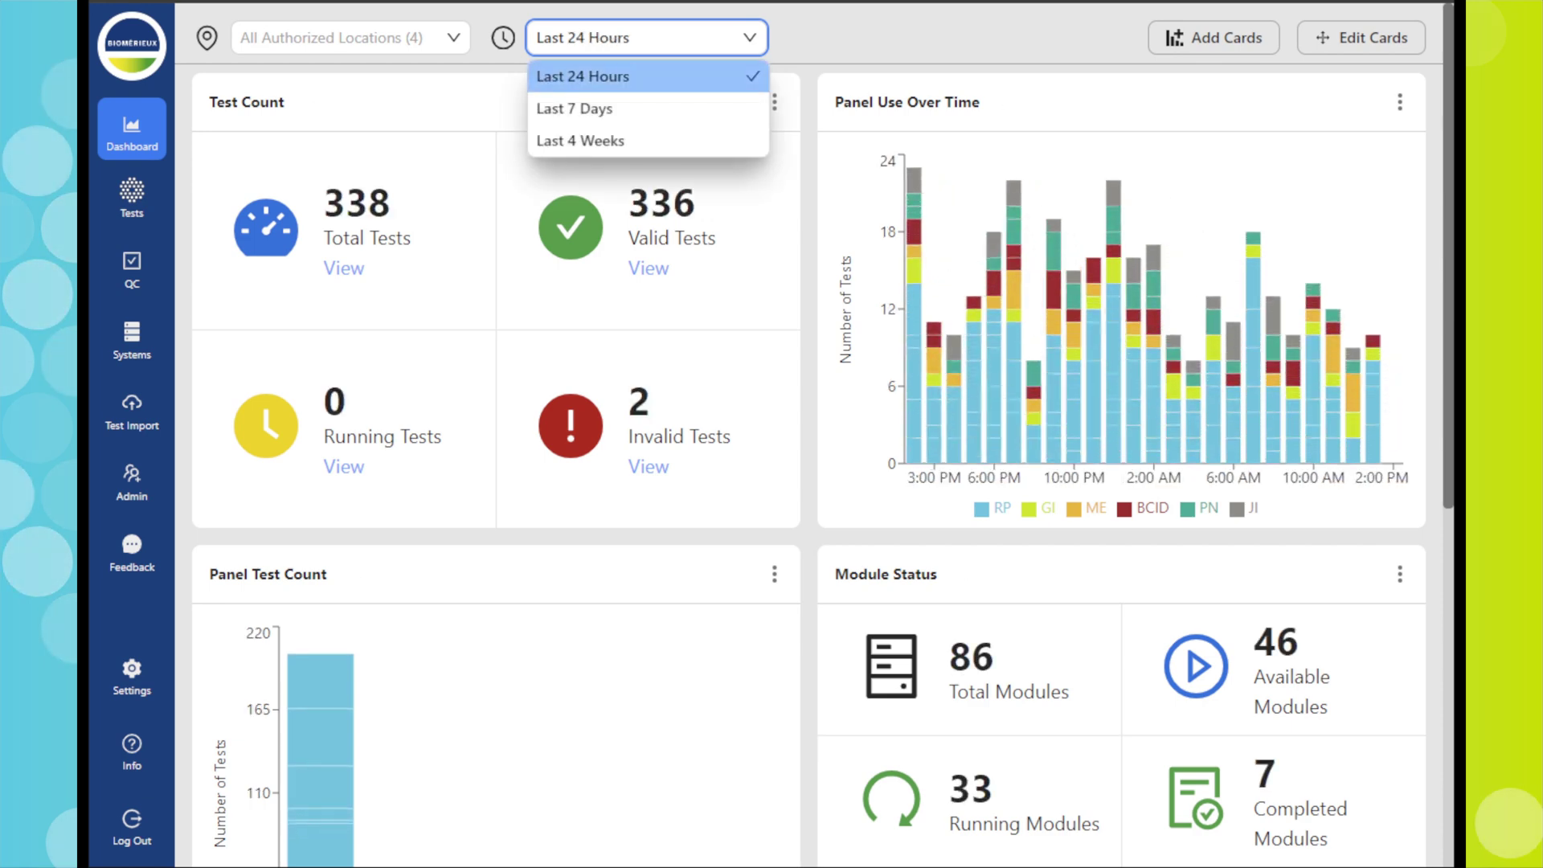
key(Down)
key(Return)
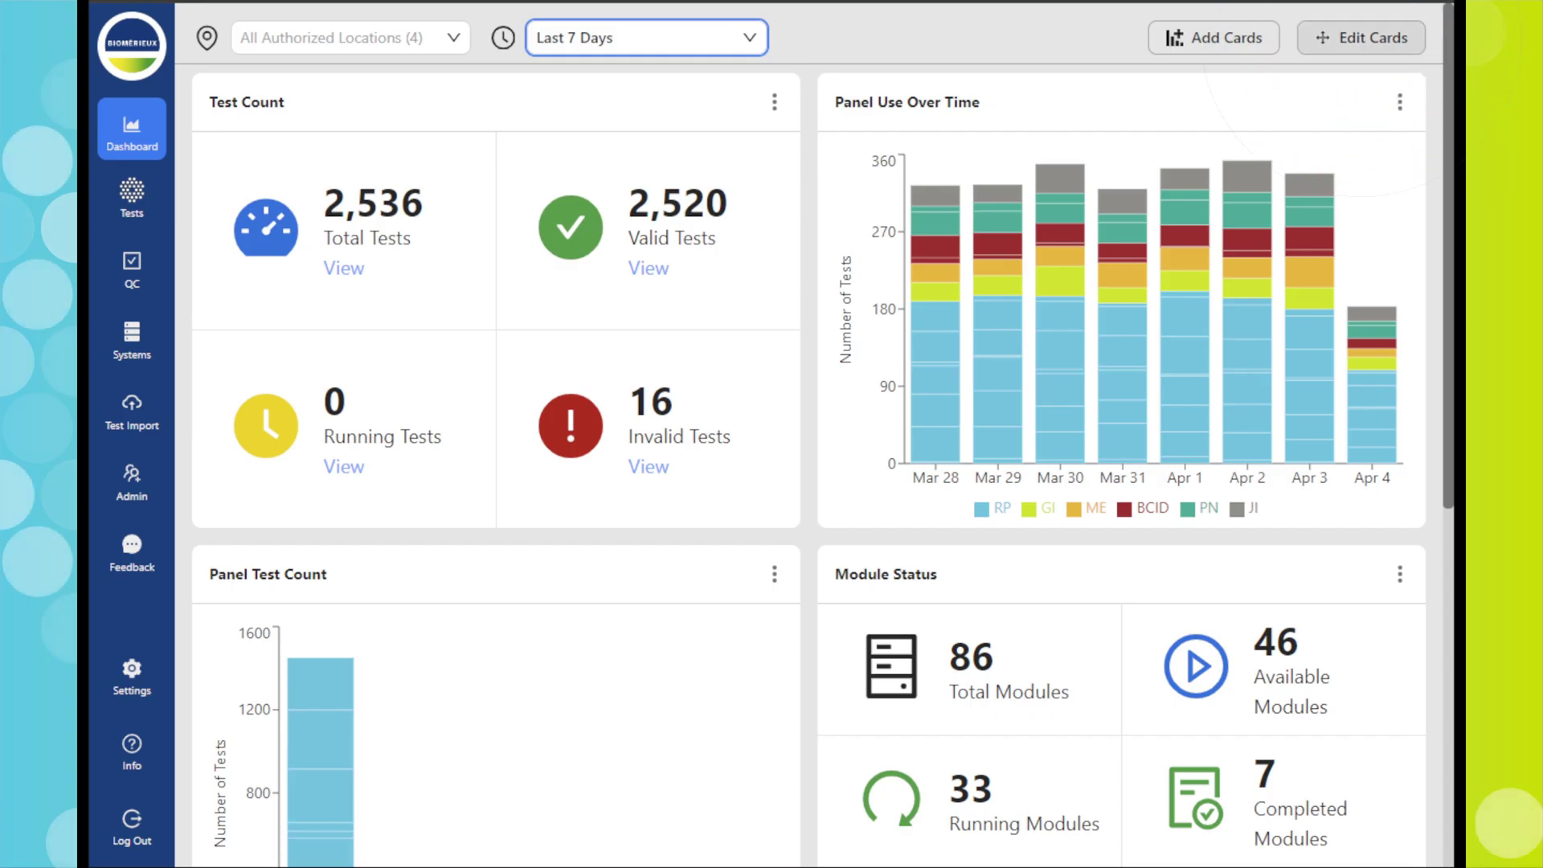
Move the Panel Use Over Time card to the top-left slot of the dashboard.
click(1390, 38)
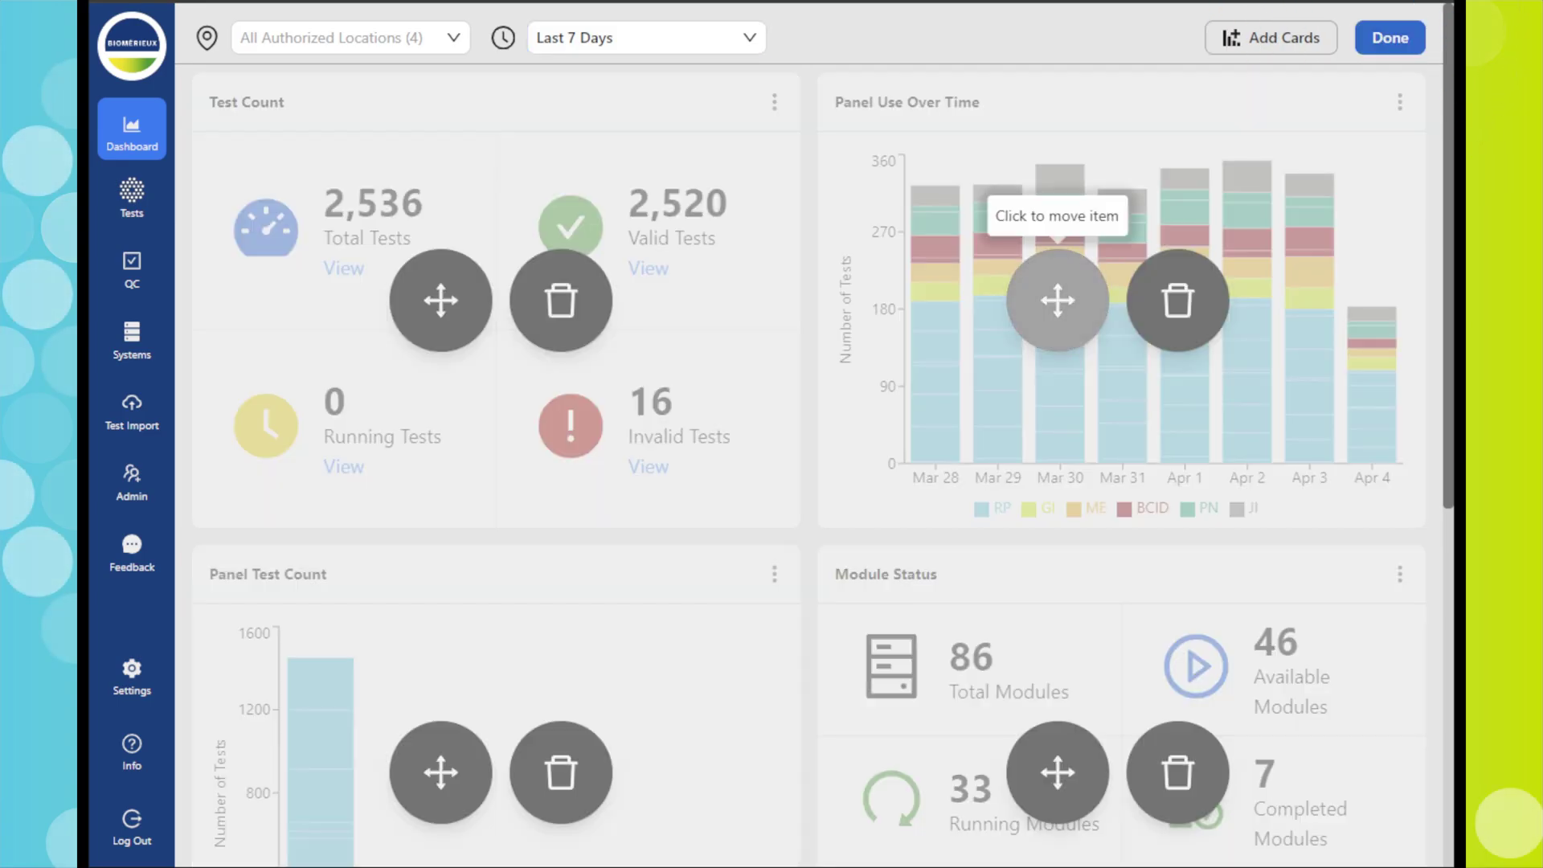
drag(1058, 300, 441, 300)
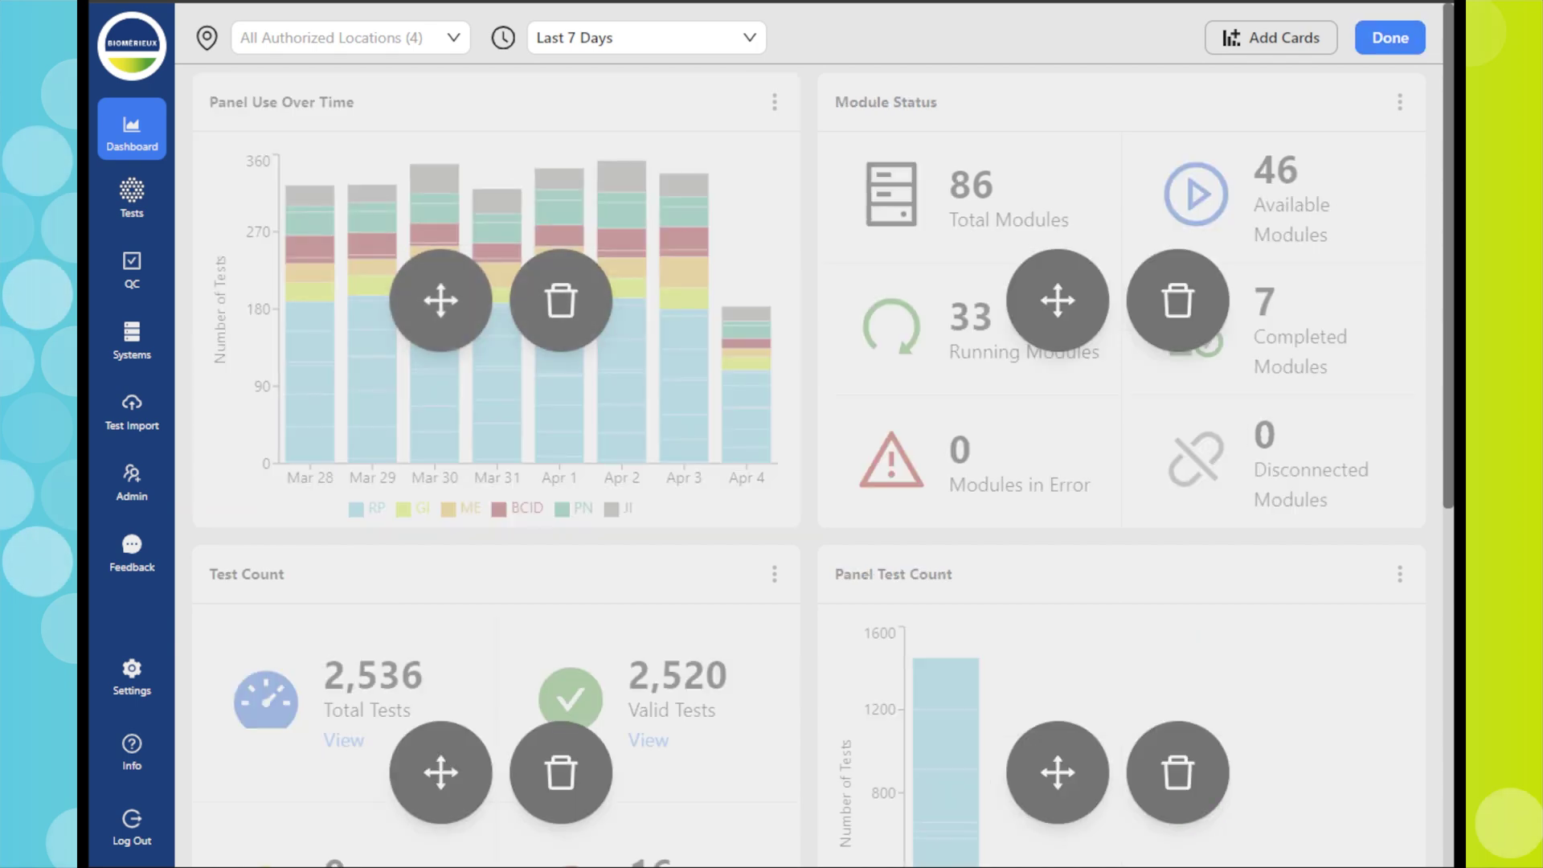
click(1390, 38)
Add a BCID Panel v2.0 Detections Over Time card to the dashboard.
click(1213, 38)
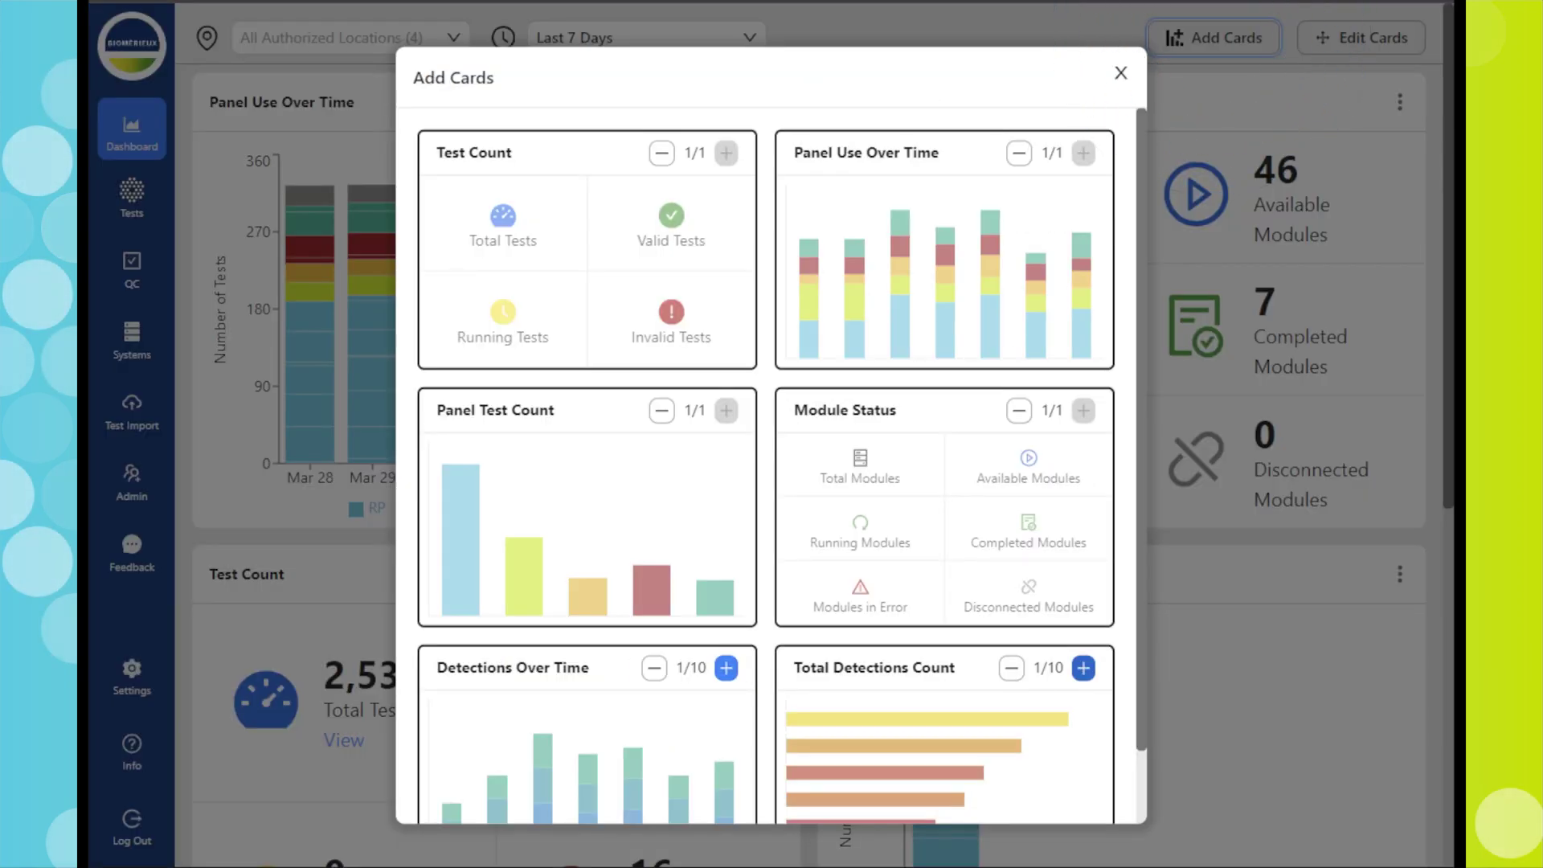
click(726, 668)
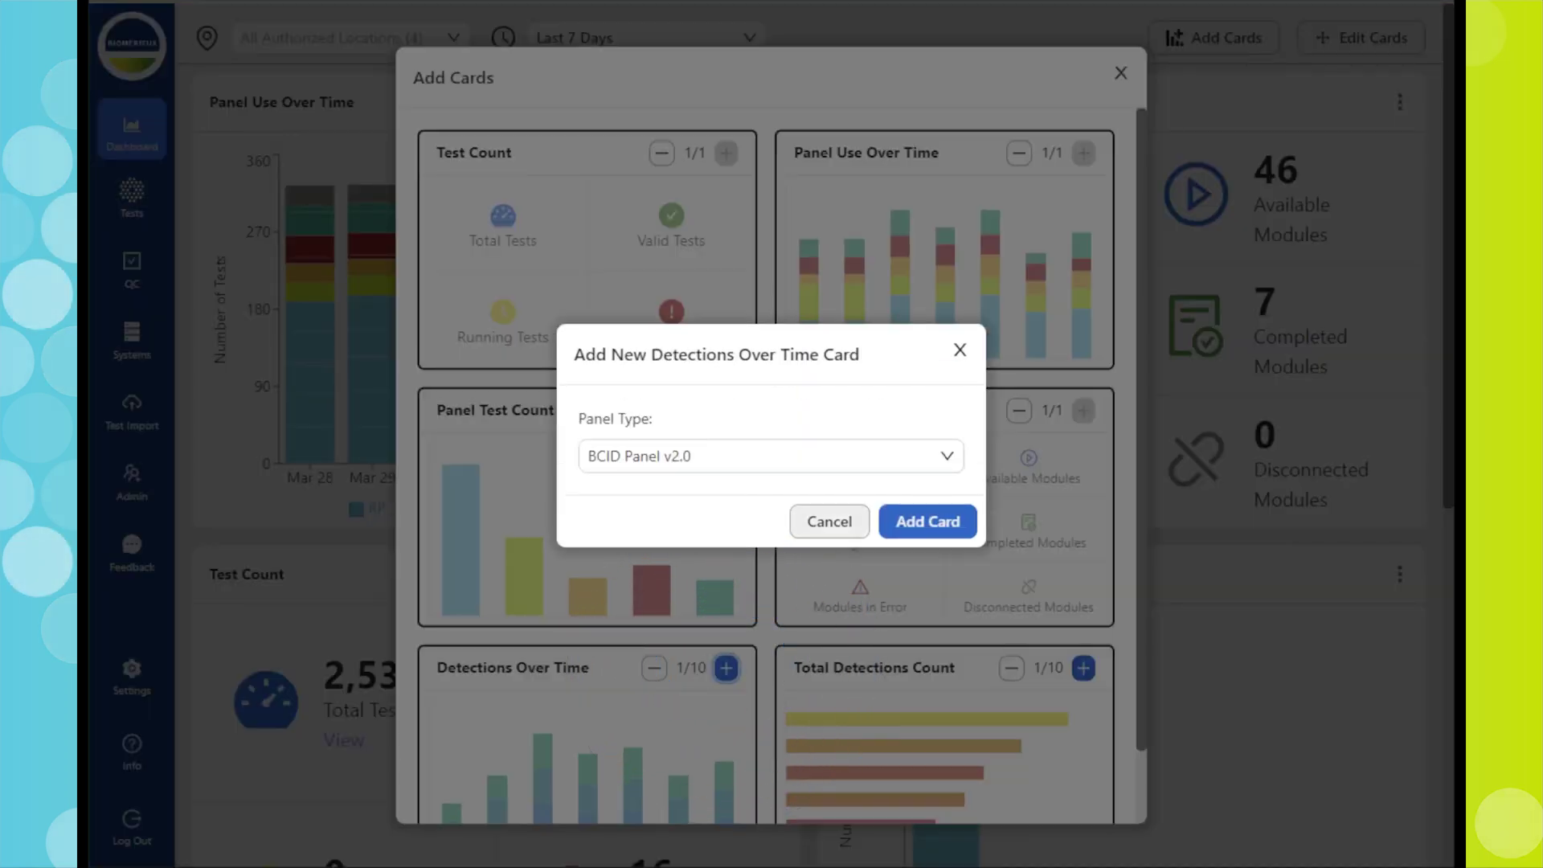
click(927, 521)
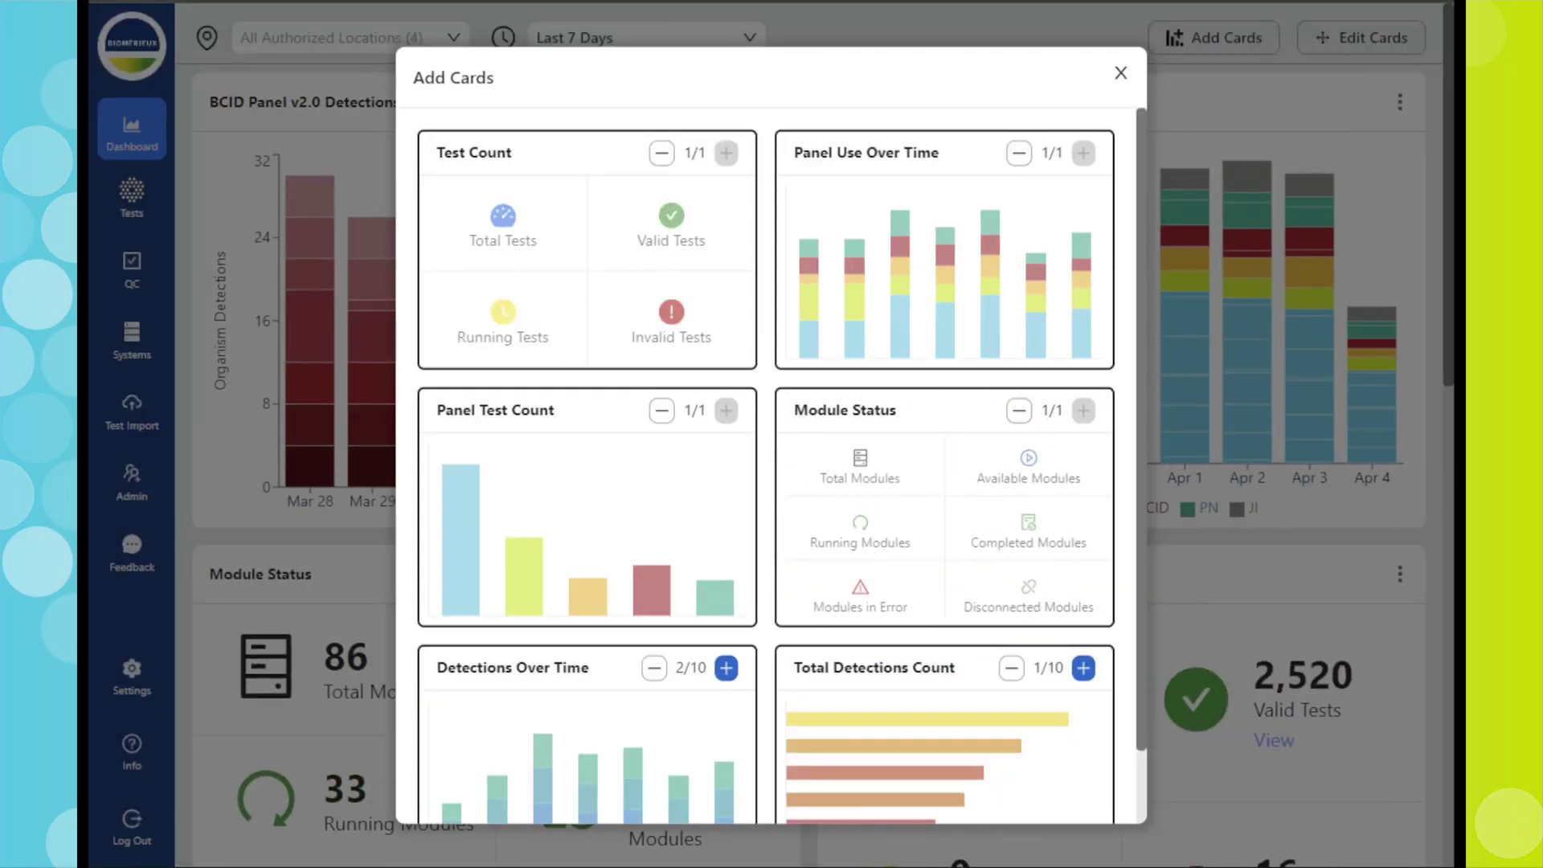
click(1120, 73)
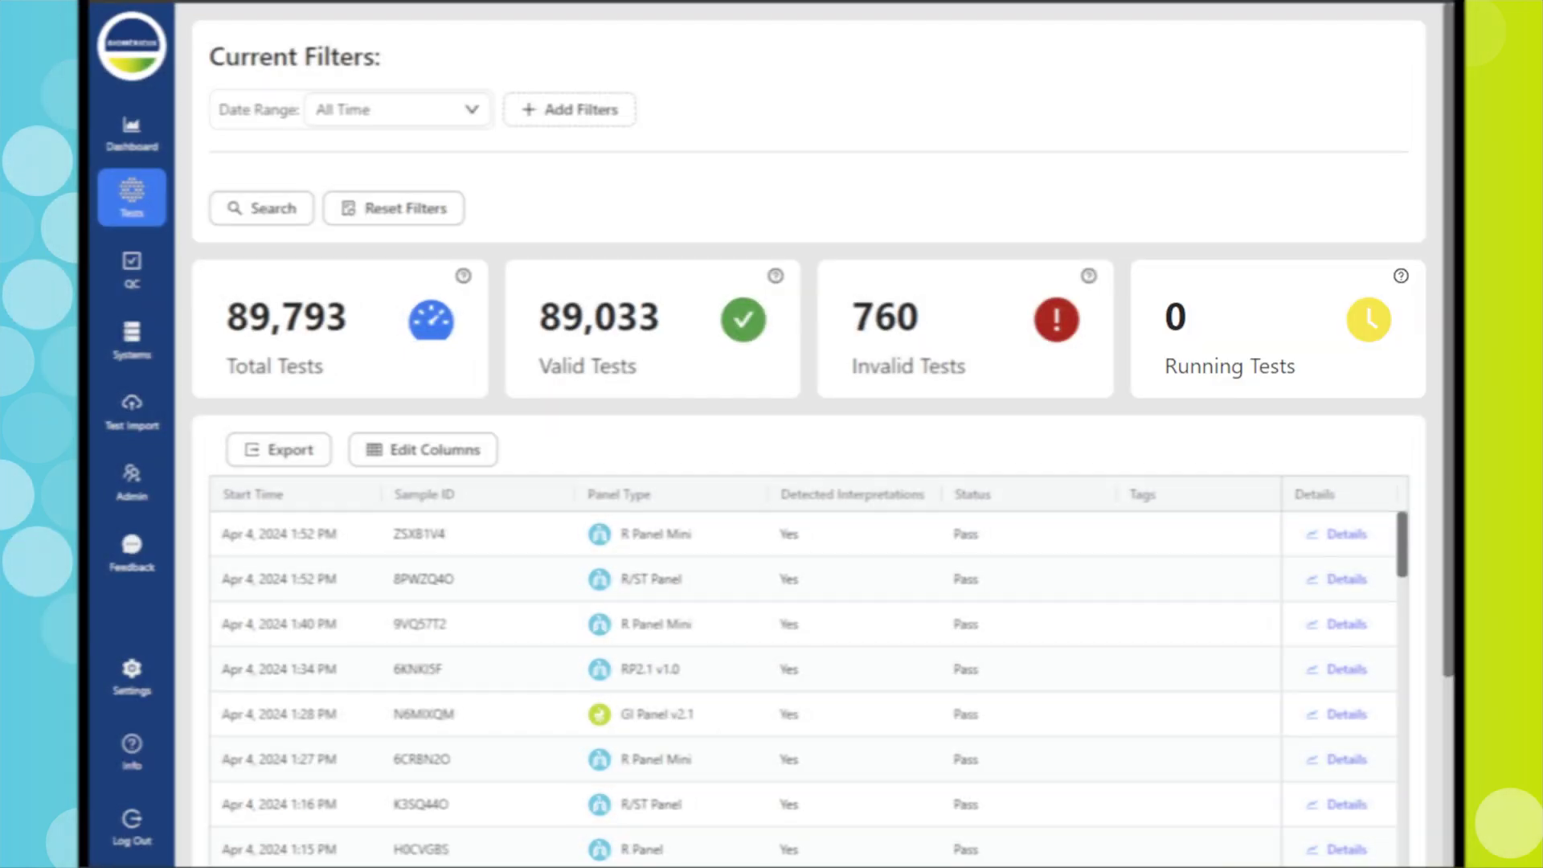
Open the Test Viewer's Add Filters panel.
click(569, 109)
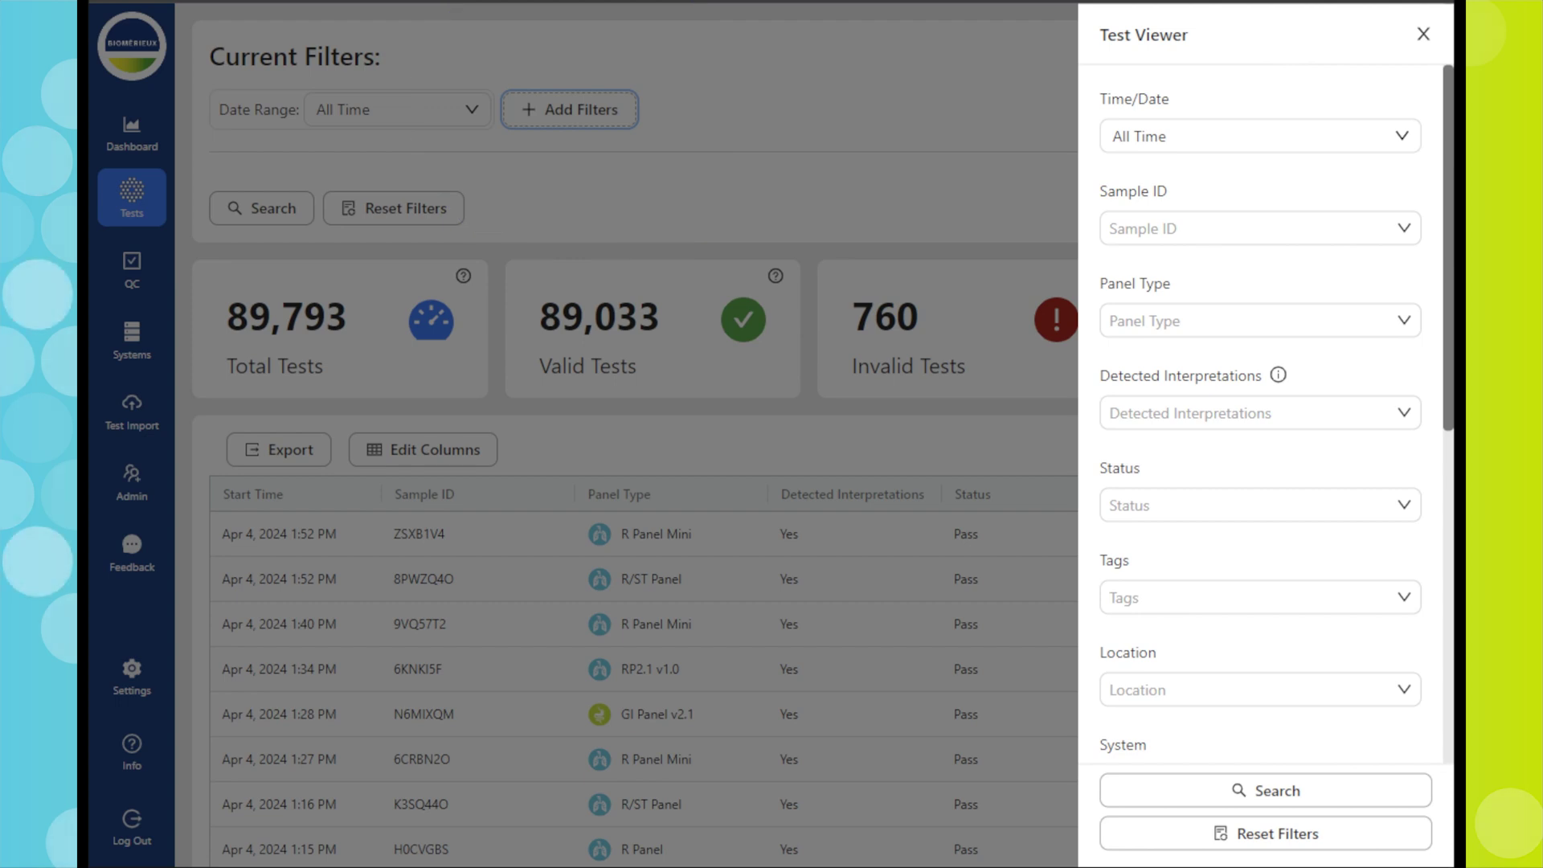
Filter tests to Last 6 Hours and GI Panel v2.1, then run the search.
click(1260, 136)
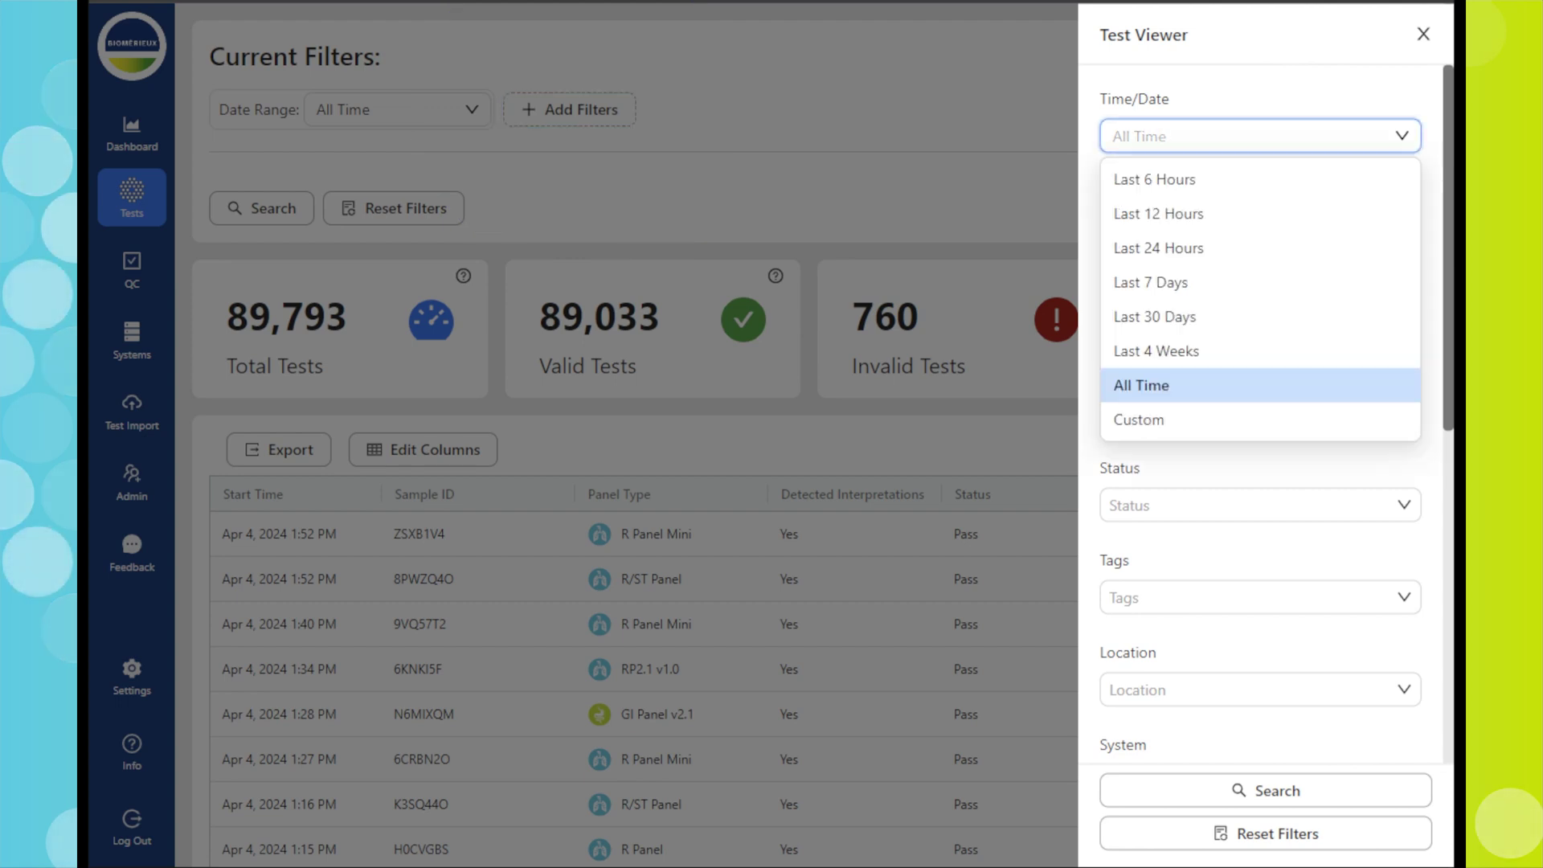
click(1155, 179)
click(1260, 321)
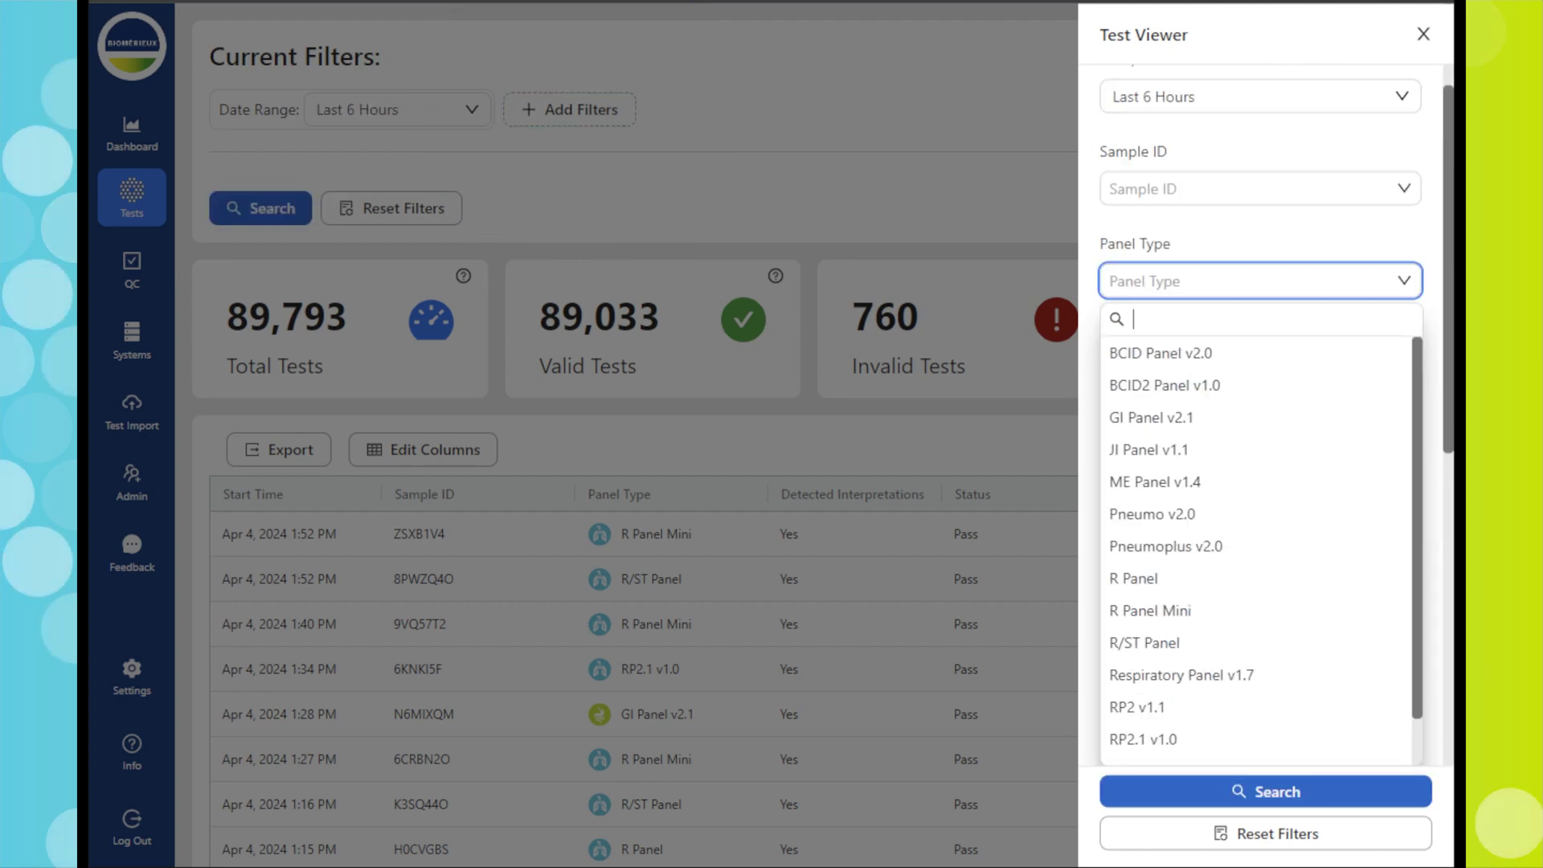
click(1173, 417)
click(1267, 789)
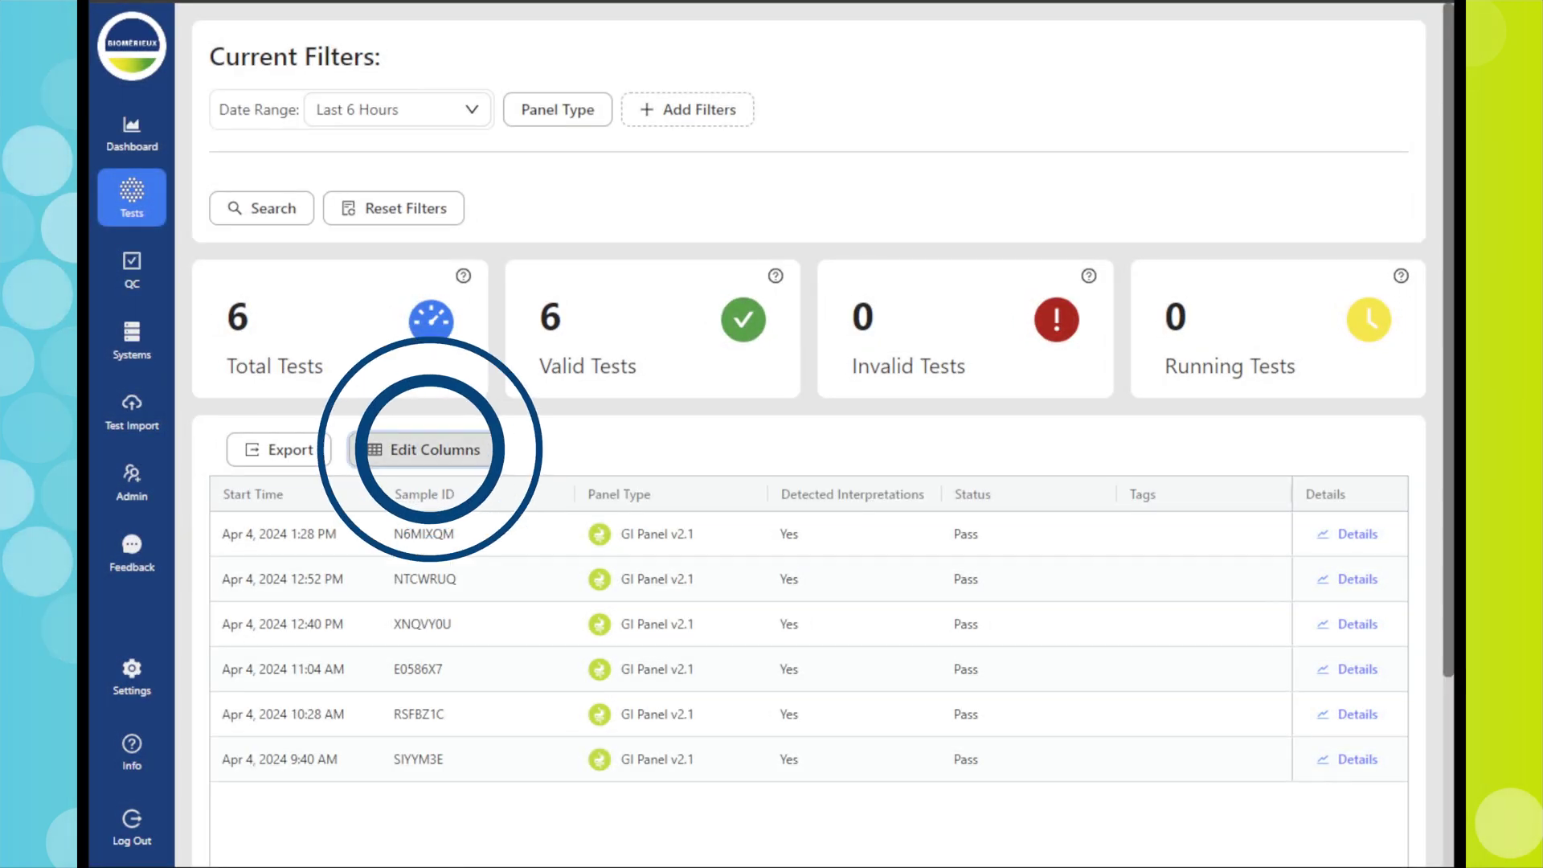
Add the Completion Time column, remove Tags, then export the list to CSV.
click(424, 449)
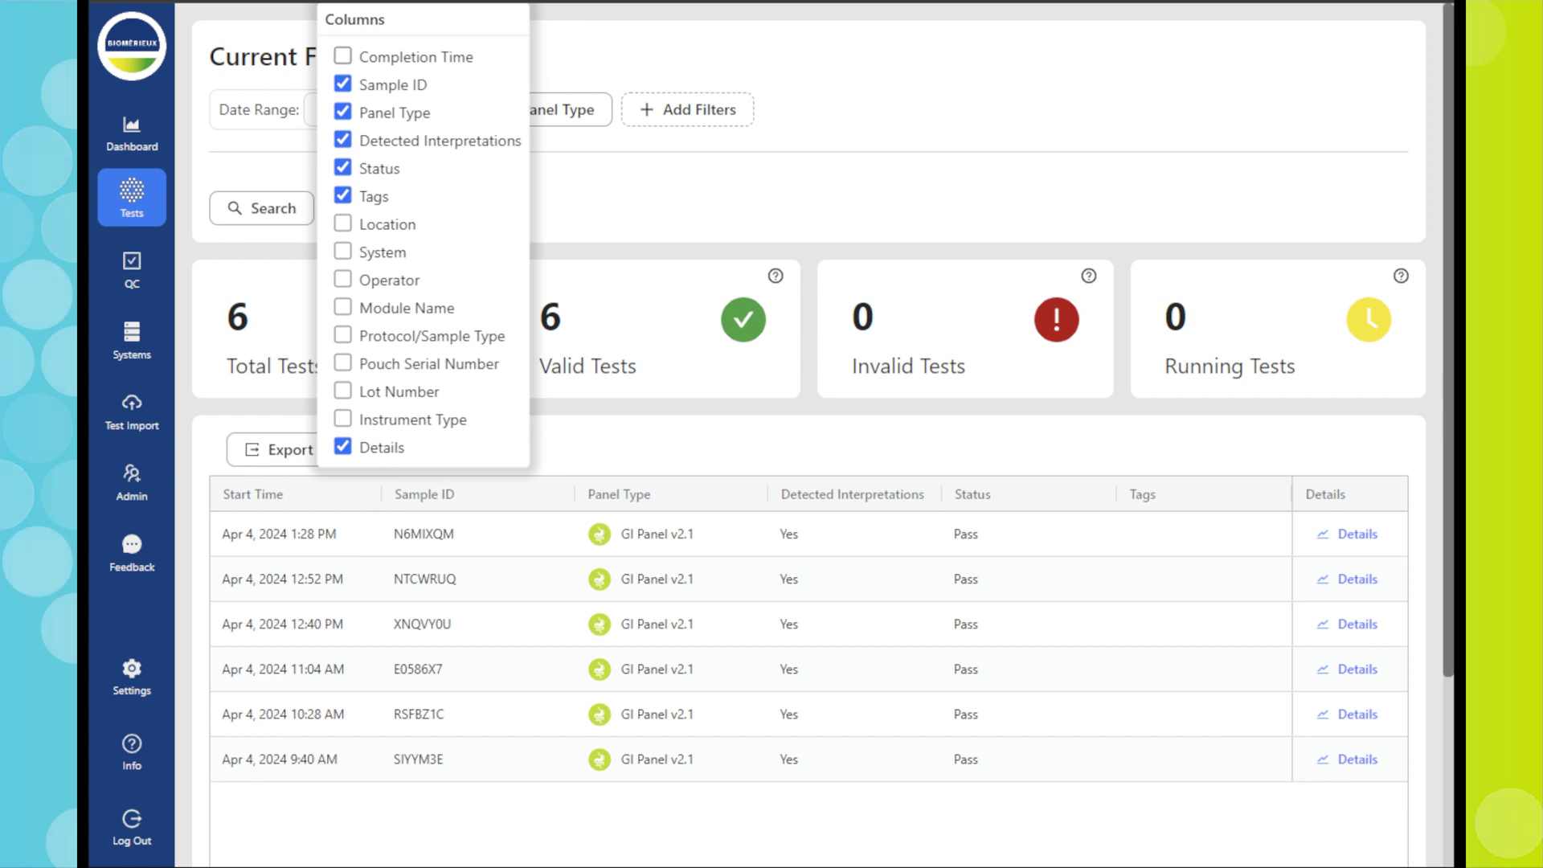
click(342, 56)
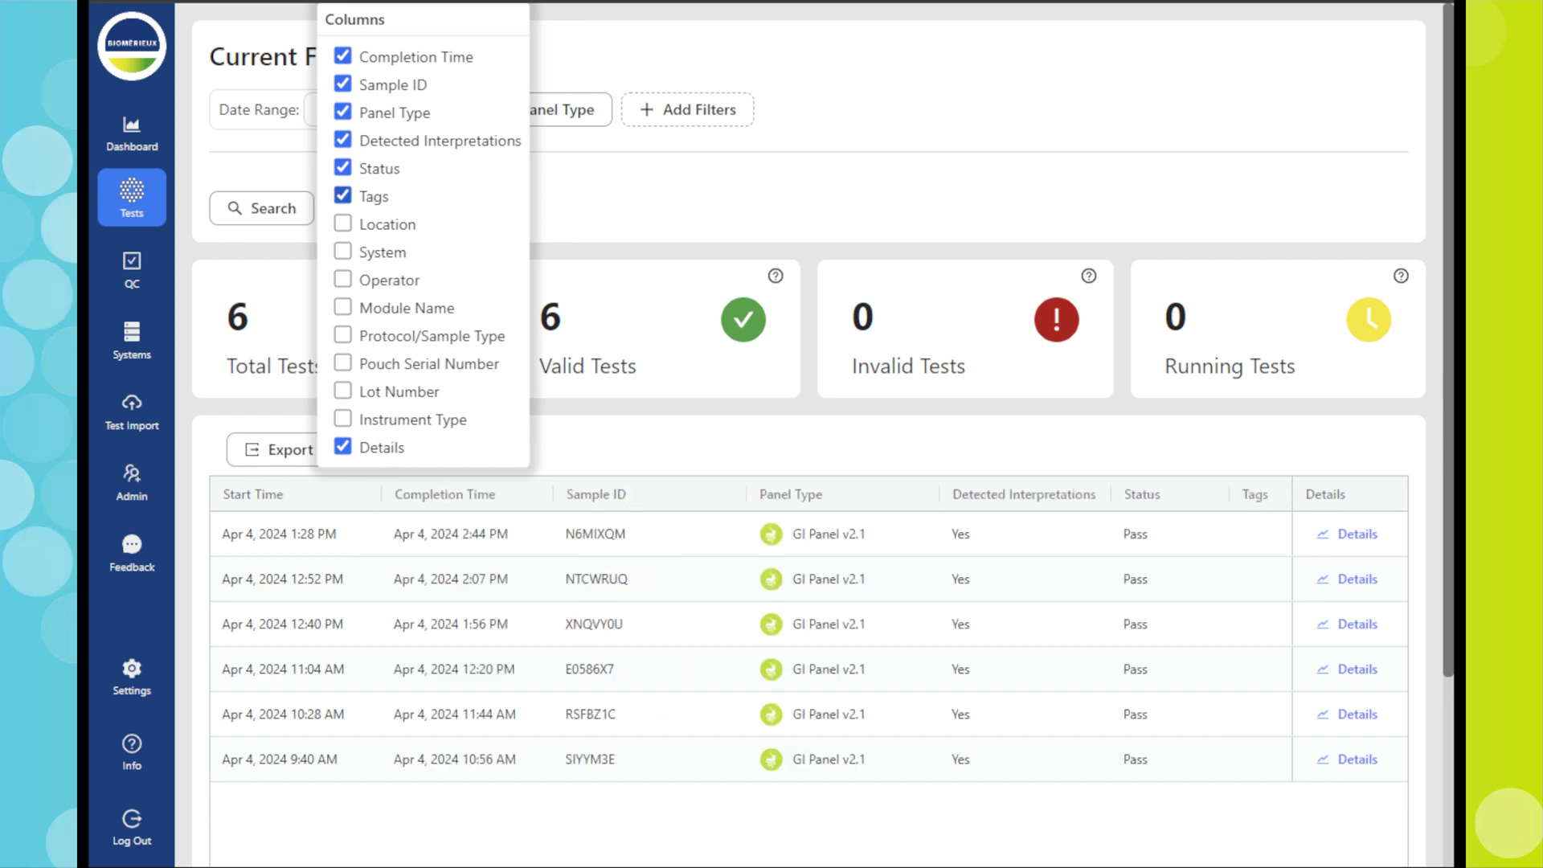
click(343, 195)
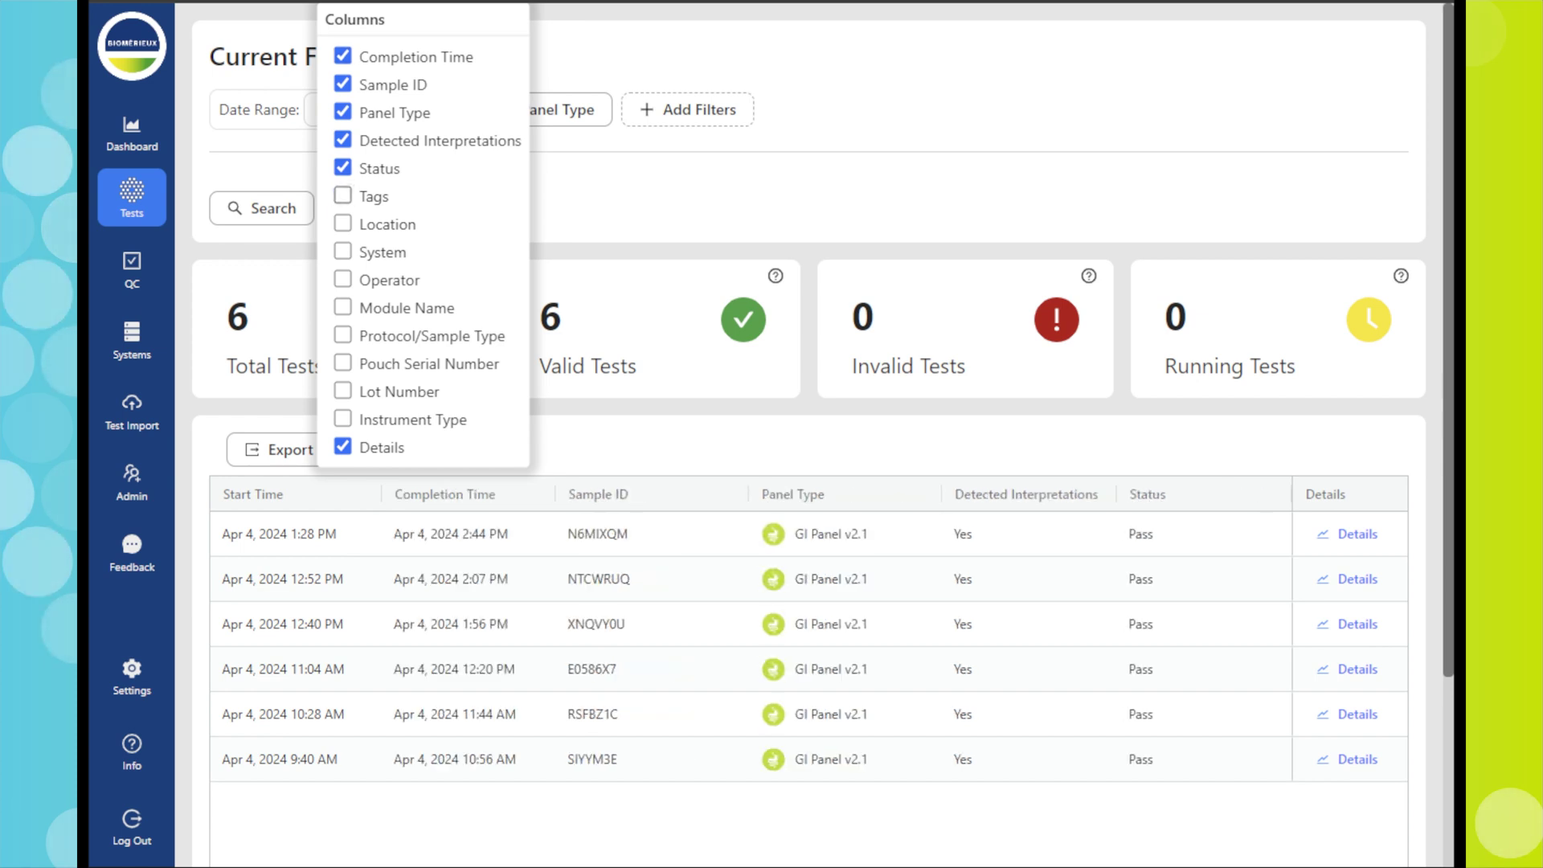
key(Escape)
click(278, 449)
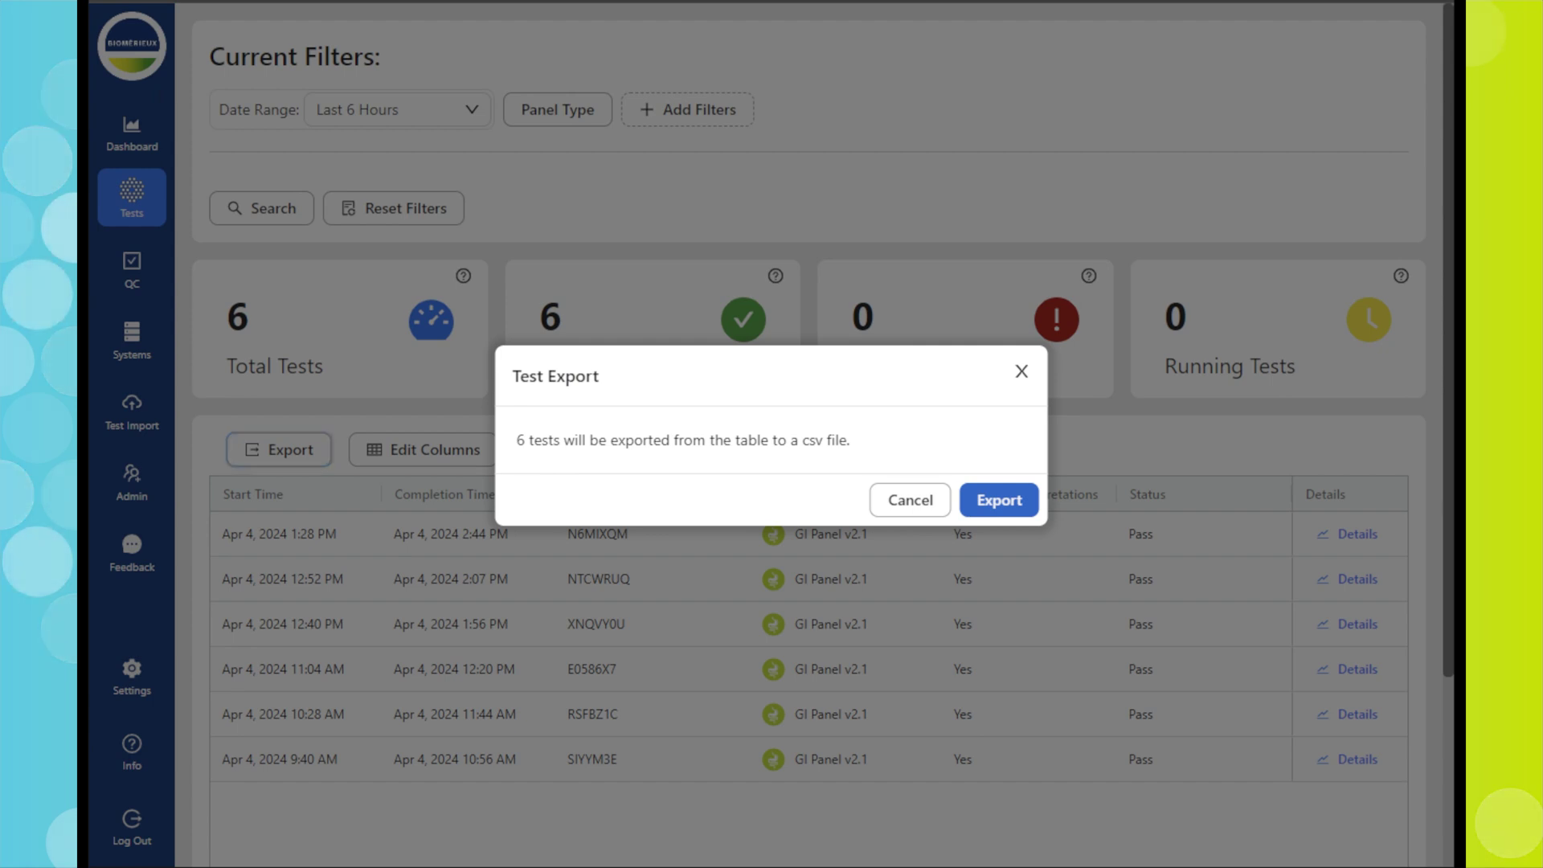
key(Escape)
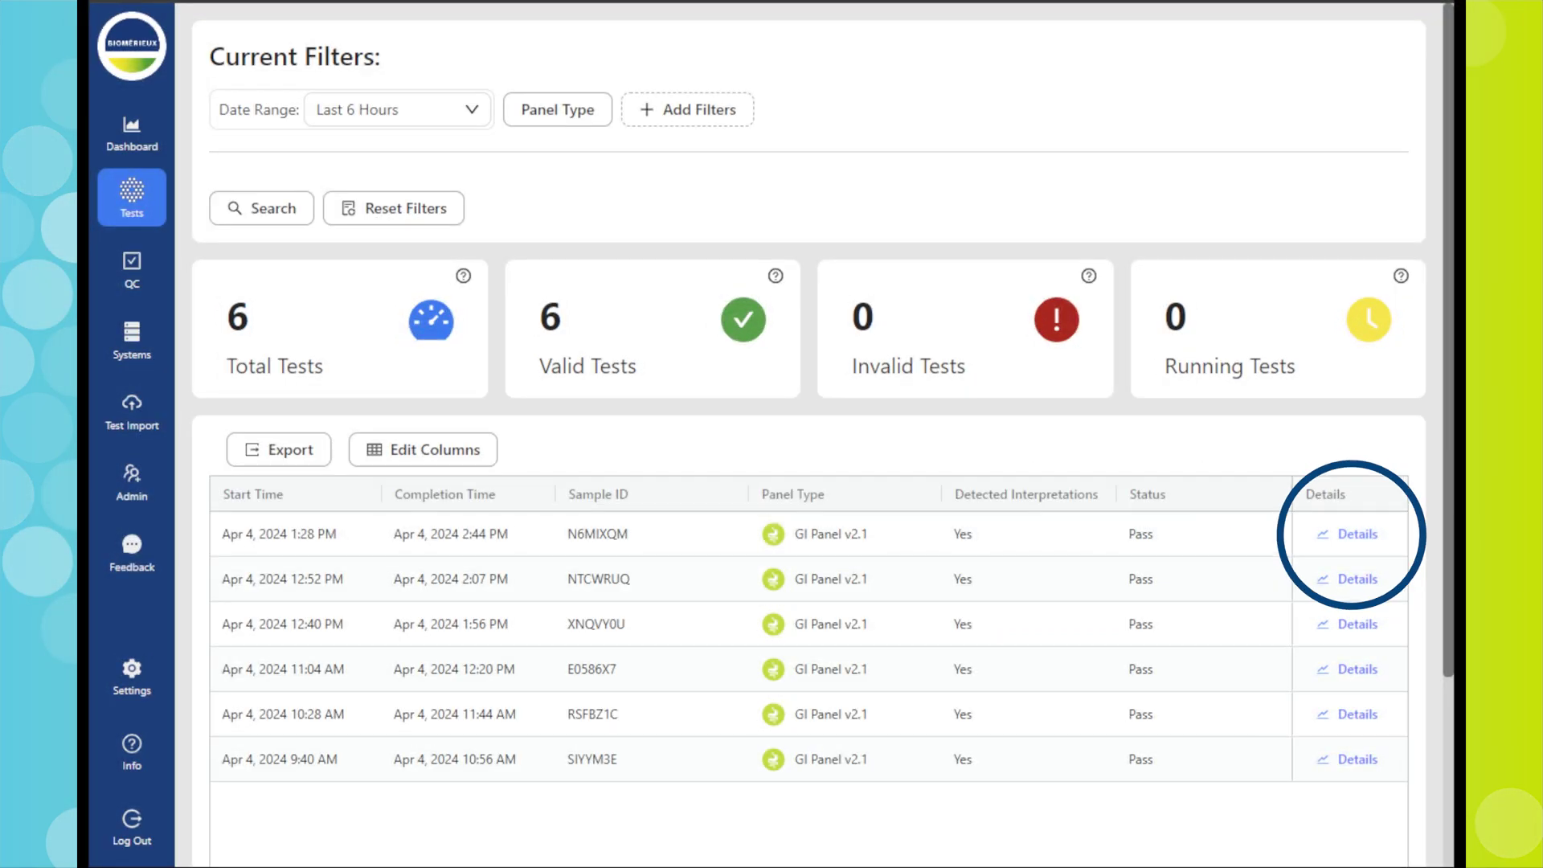
Open test N6MIXQM's detail page, view its details, then its PDF report.
key(Return)
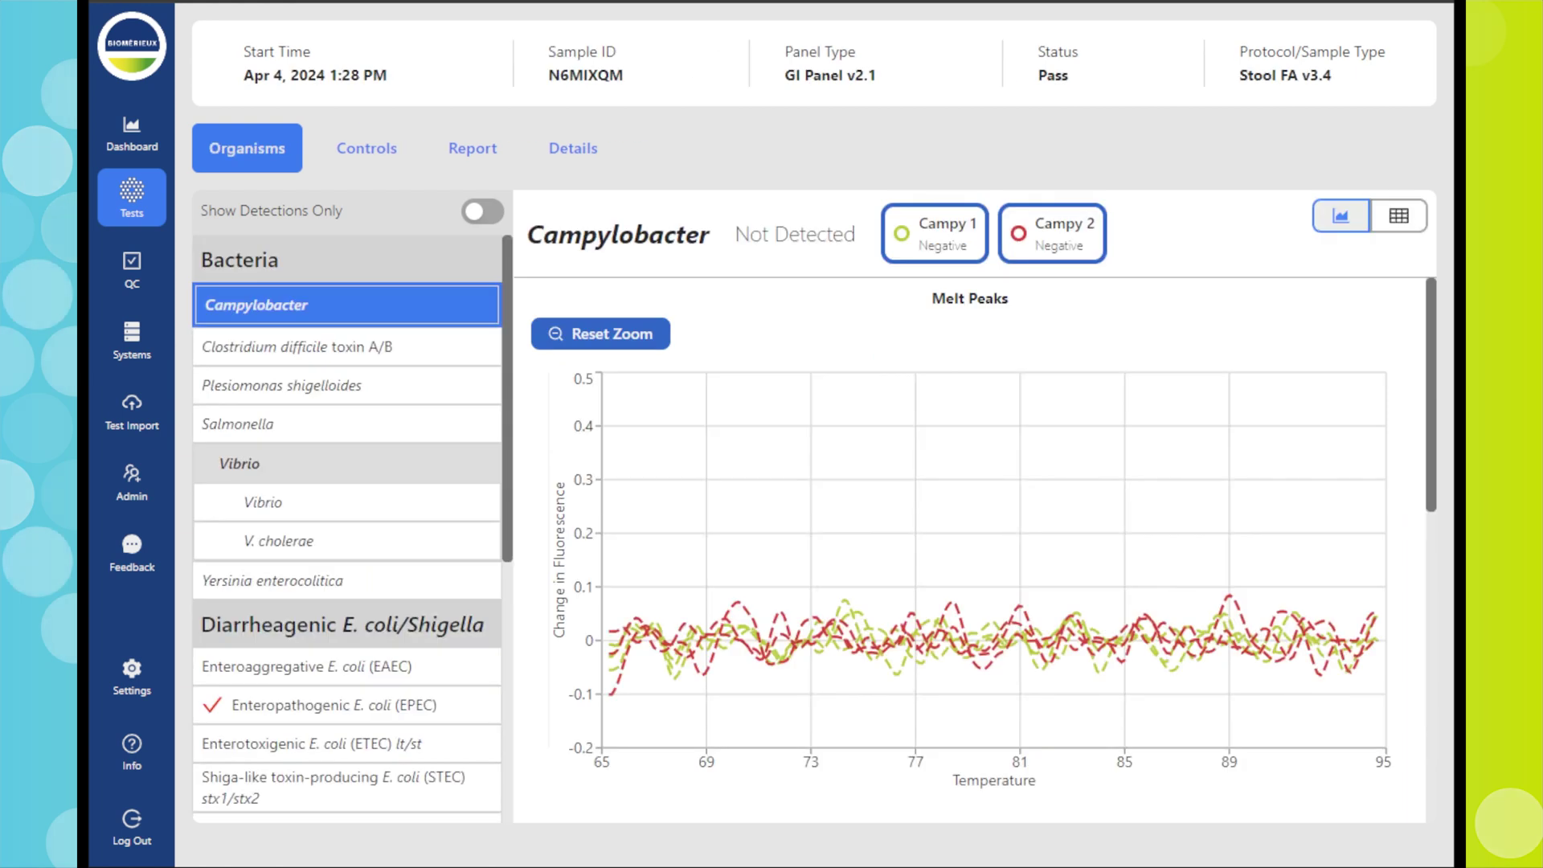
click(573, 148)
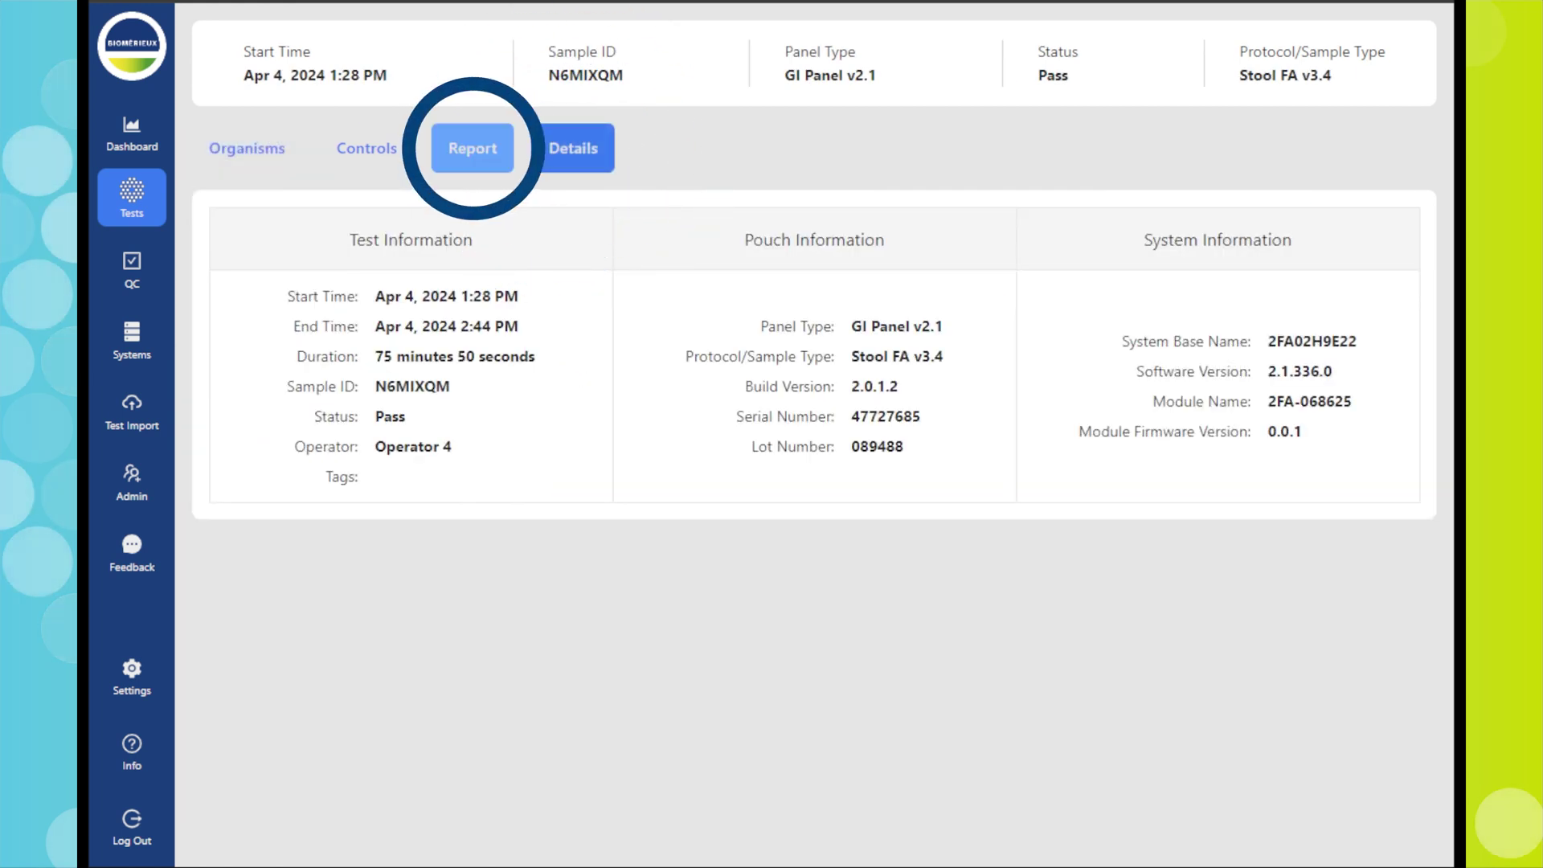
click(472, 148)
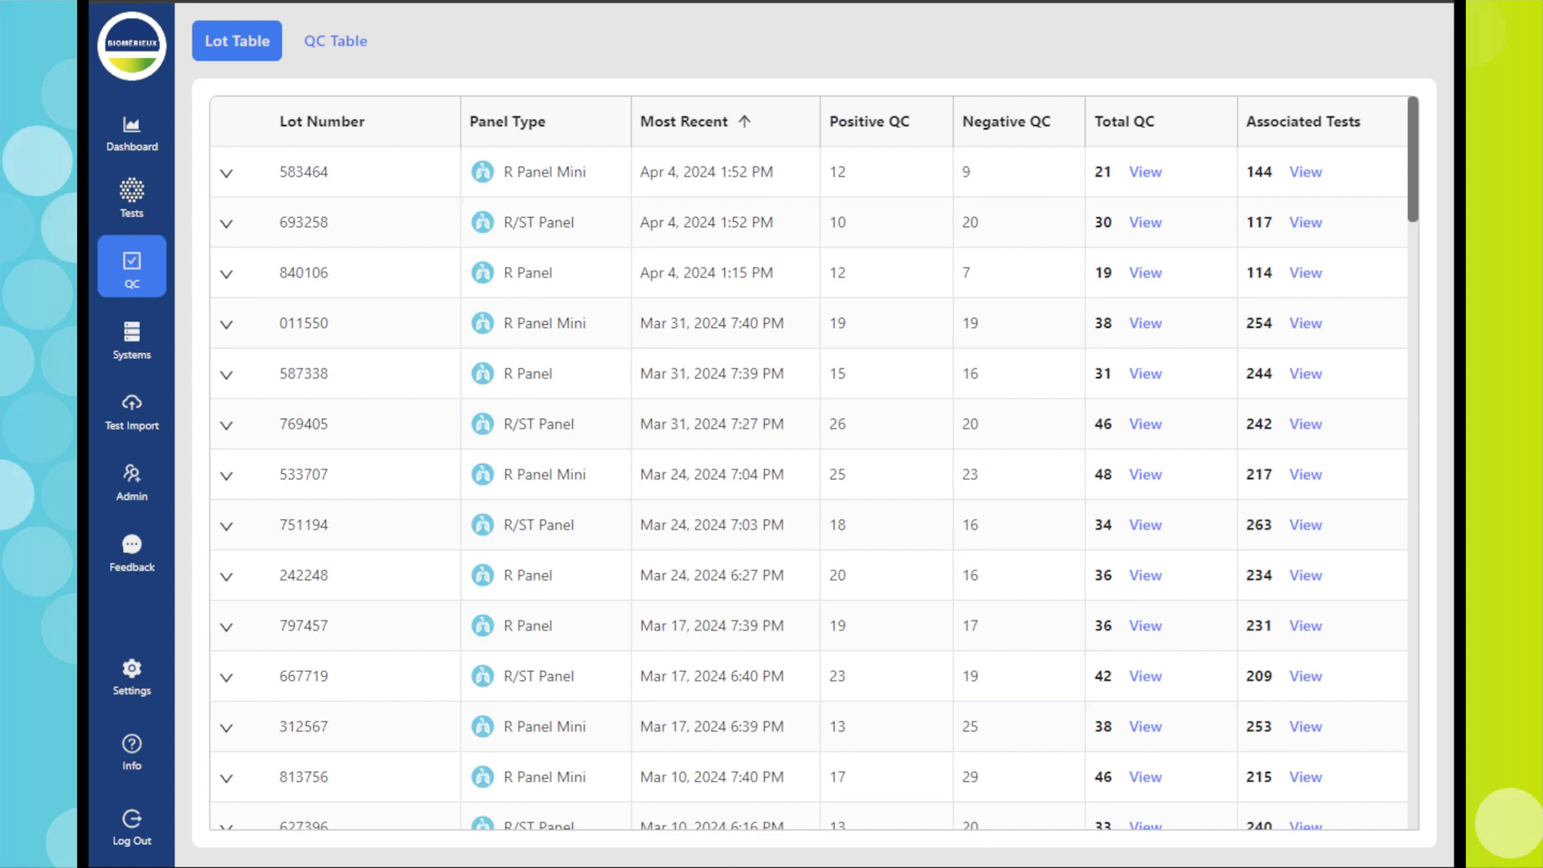
Expand lot 583464, view its first QC run's results, then switch to the QC Table.
click(226, 173)
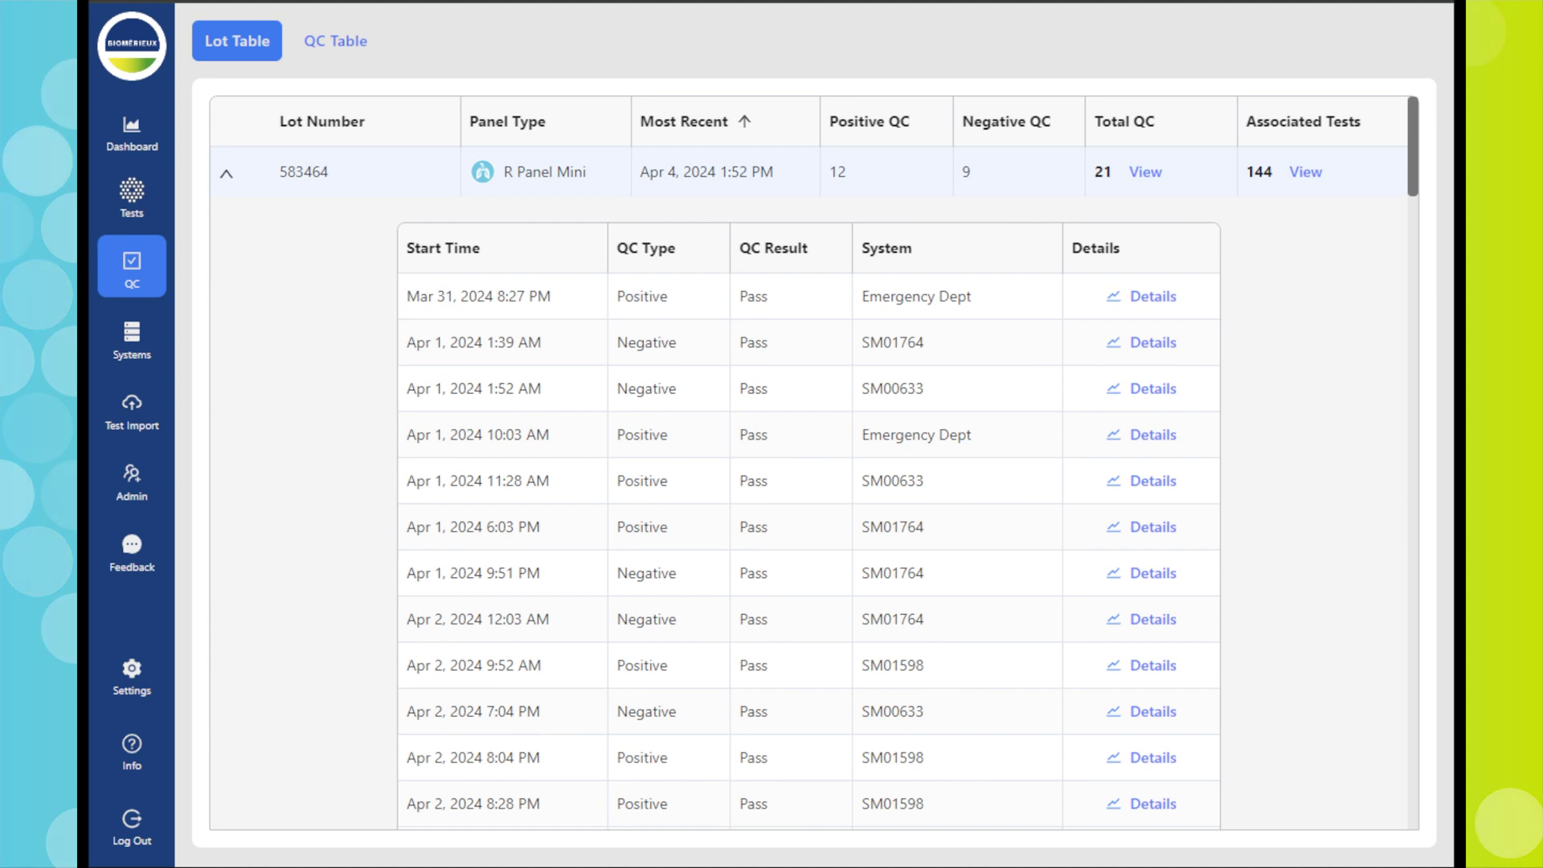
click(1141, 296)
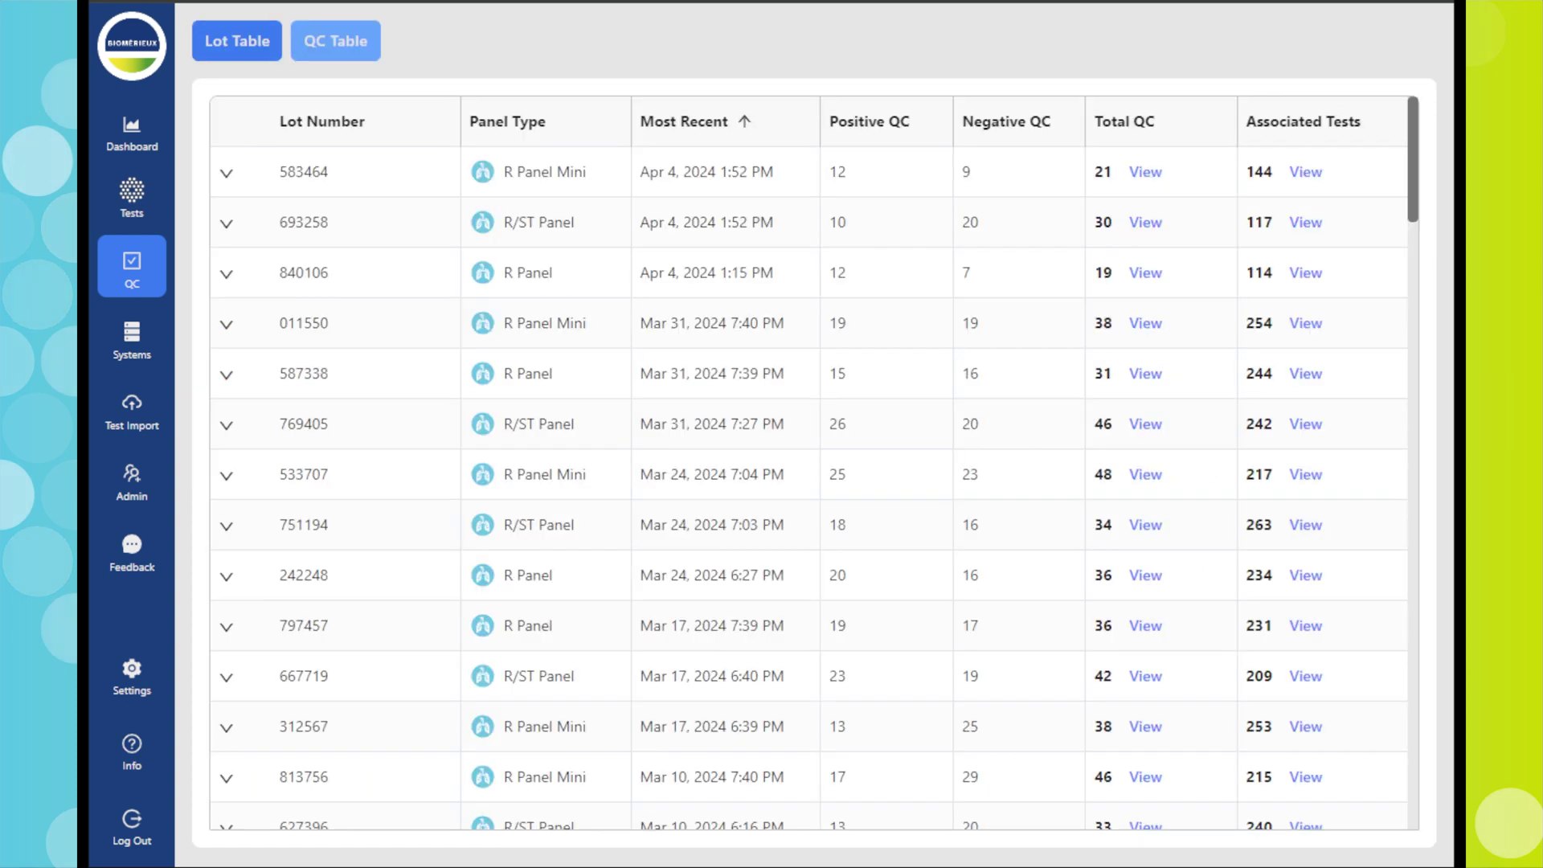
click(335, 41)
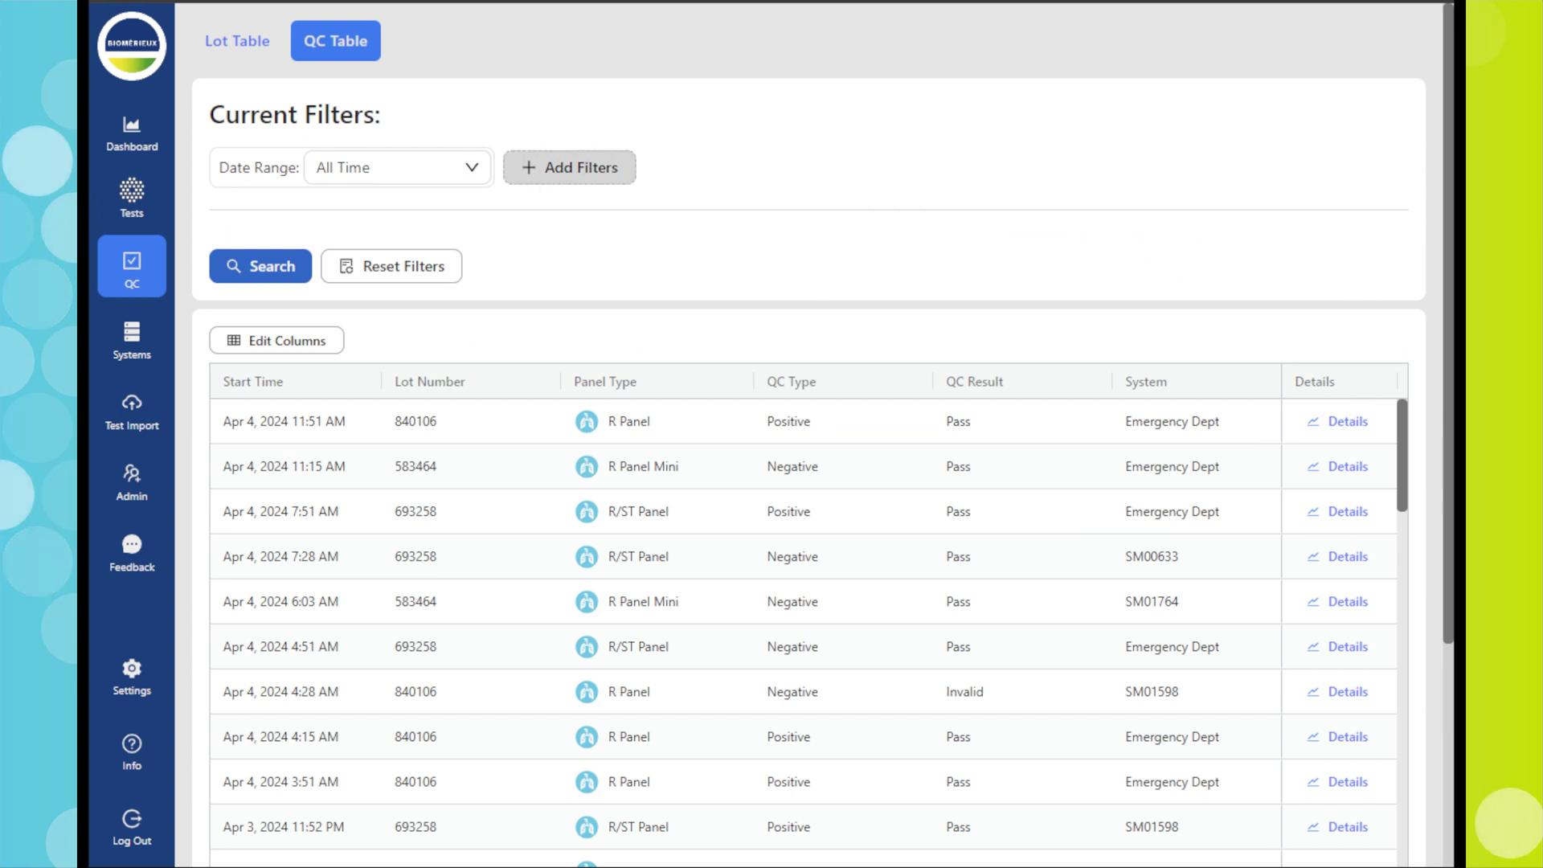
Open the QC Table filters, then the newest QC run's details for lot 840106.
click(569, 167)
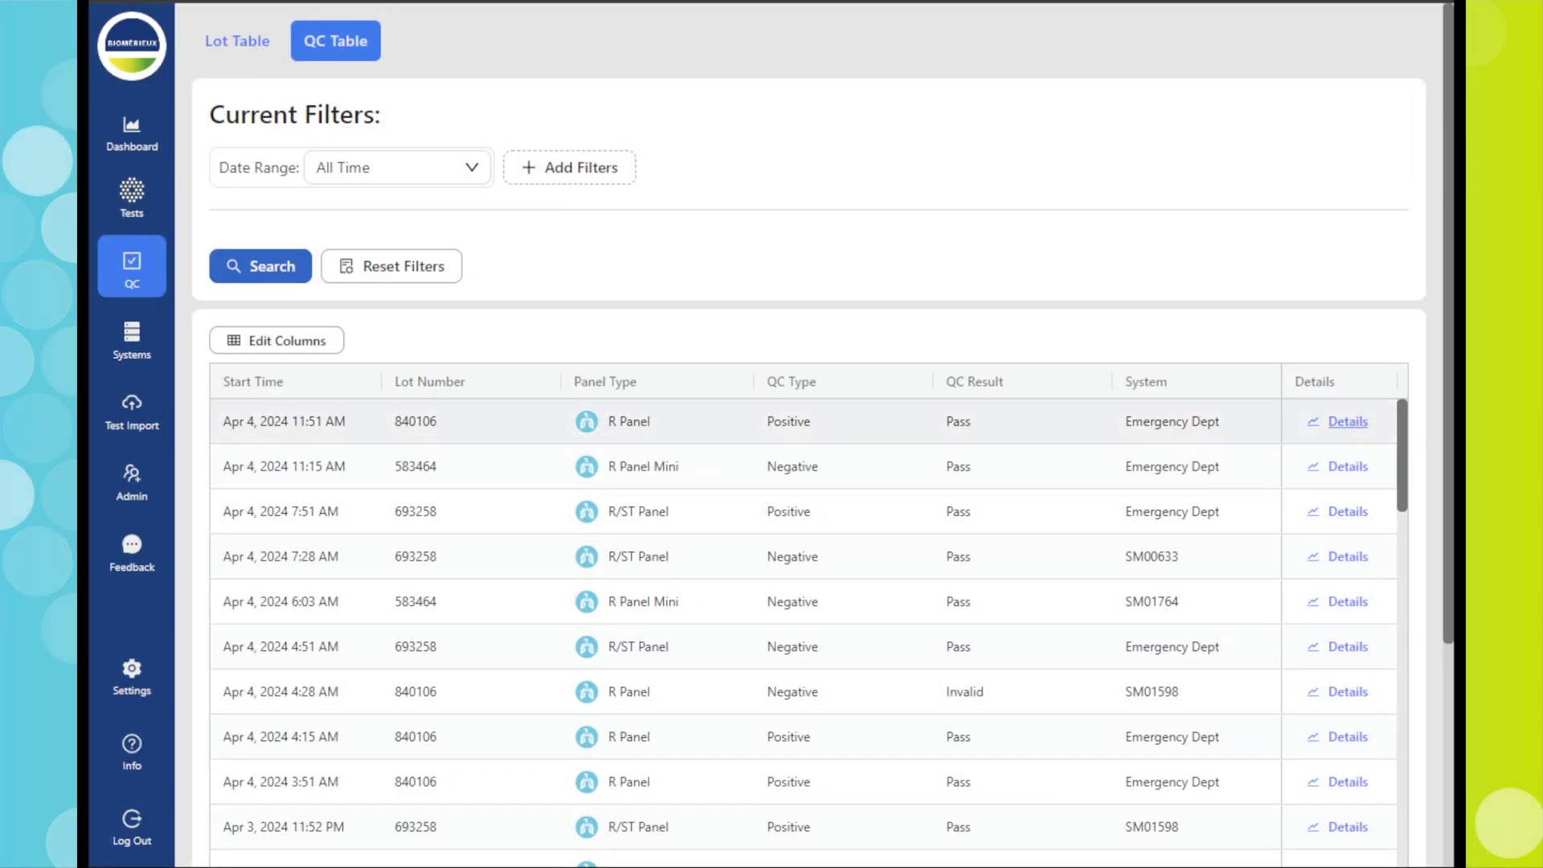
click(1347, 421)
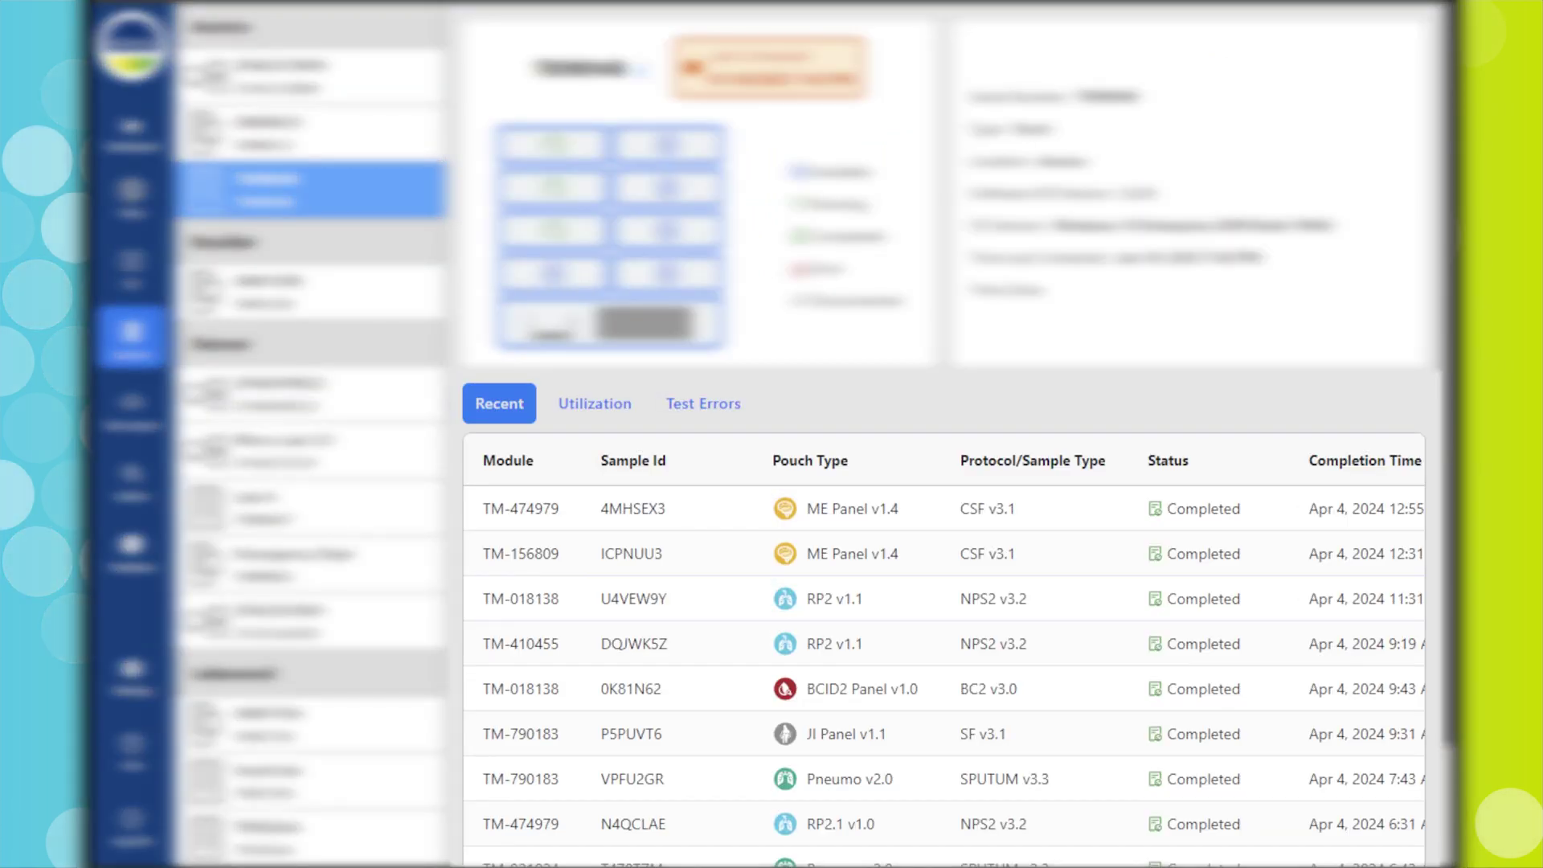
Check module TM-474979's status, return to system TB9B94B, and show its panel utilization chart.
click(552, 141)
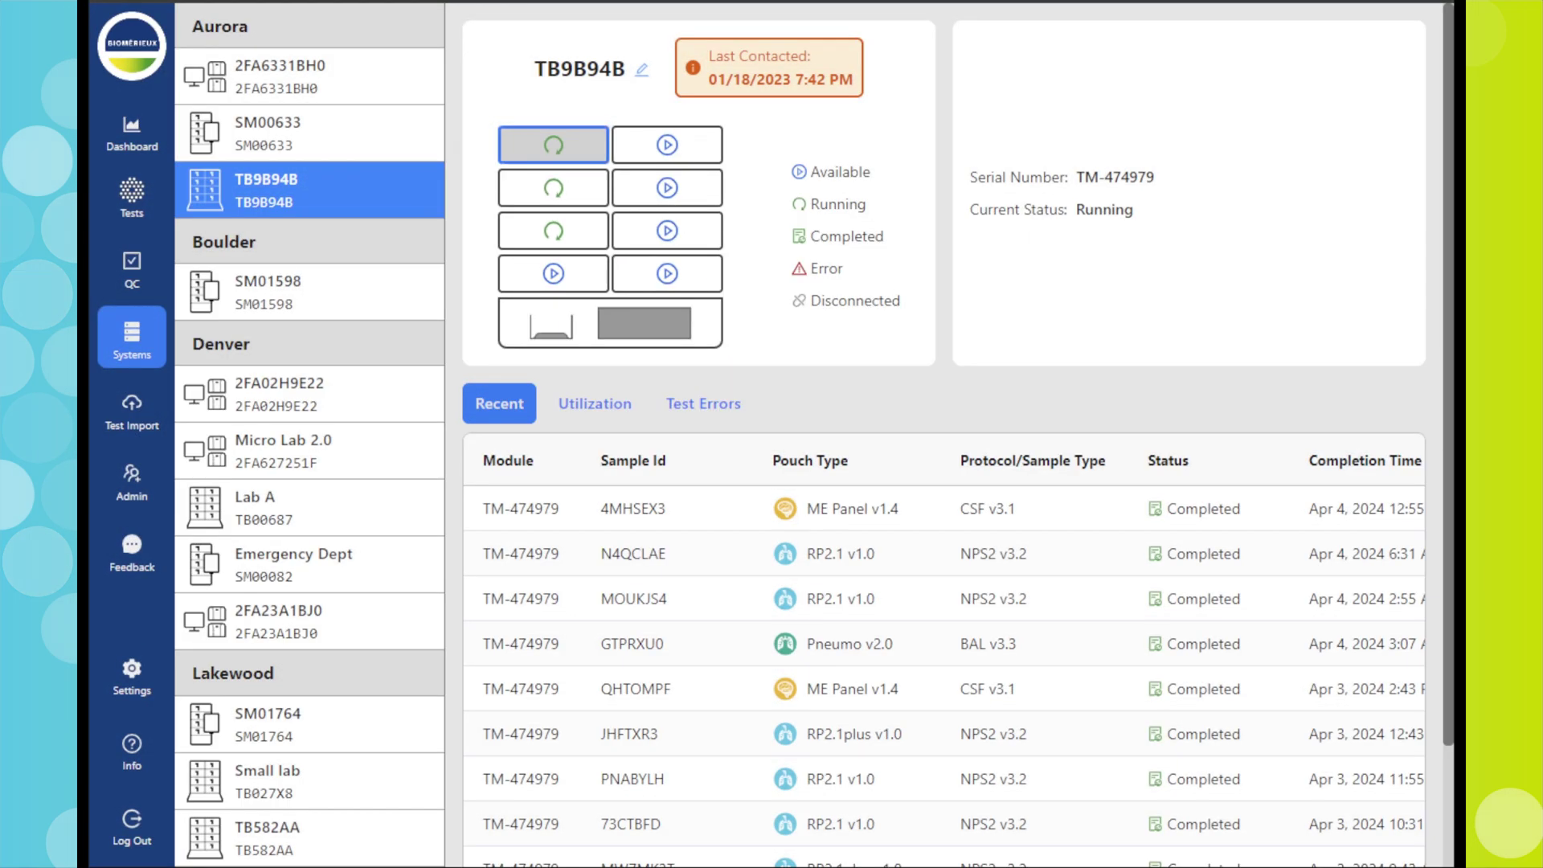
click(610, 323)
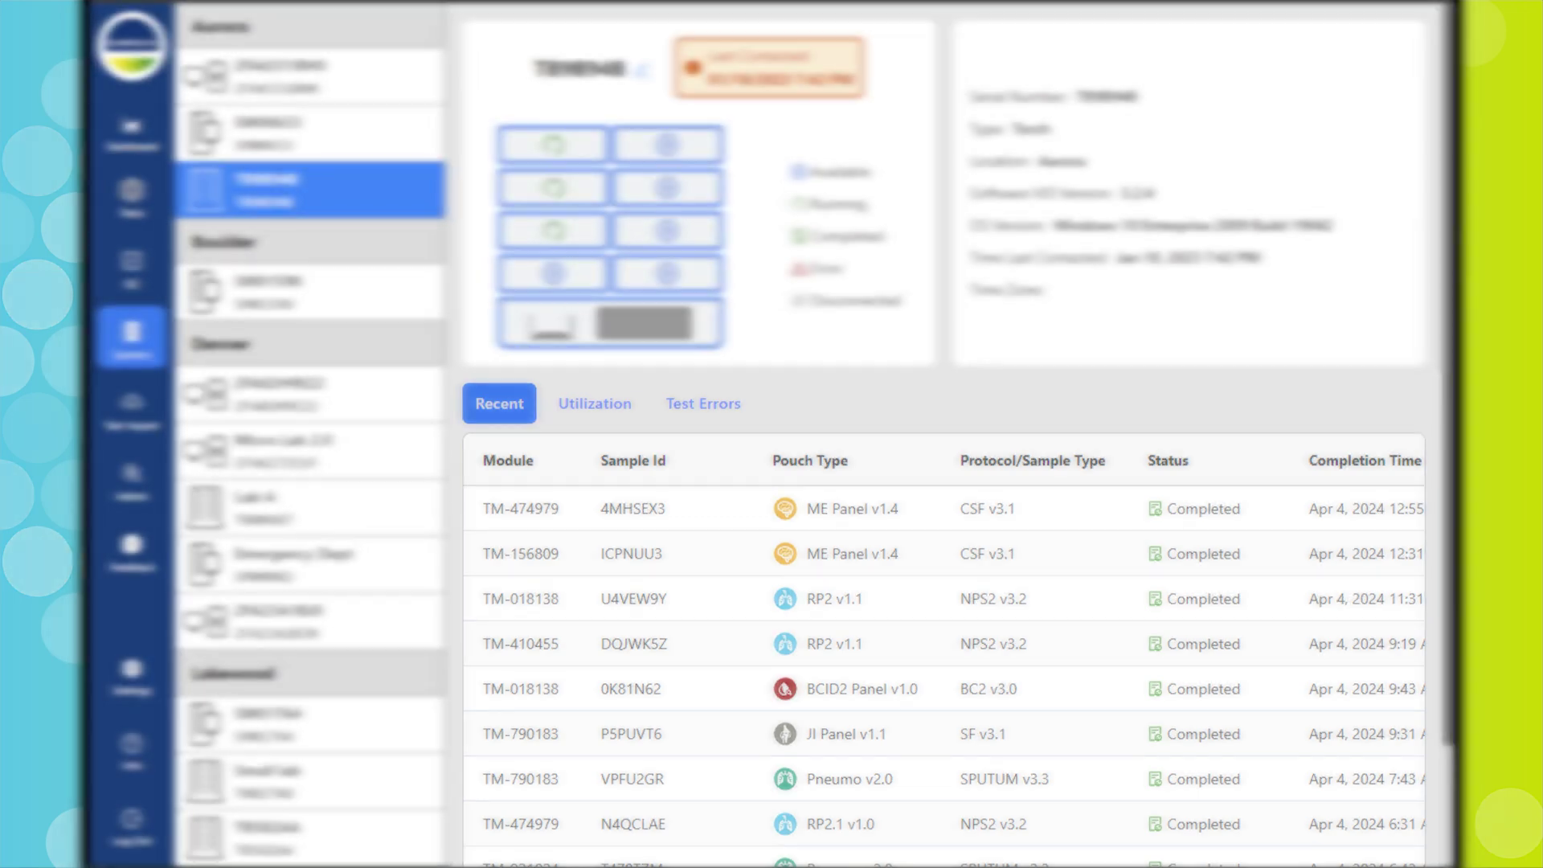
click(594, 403)
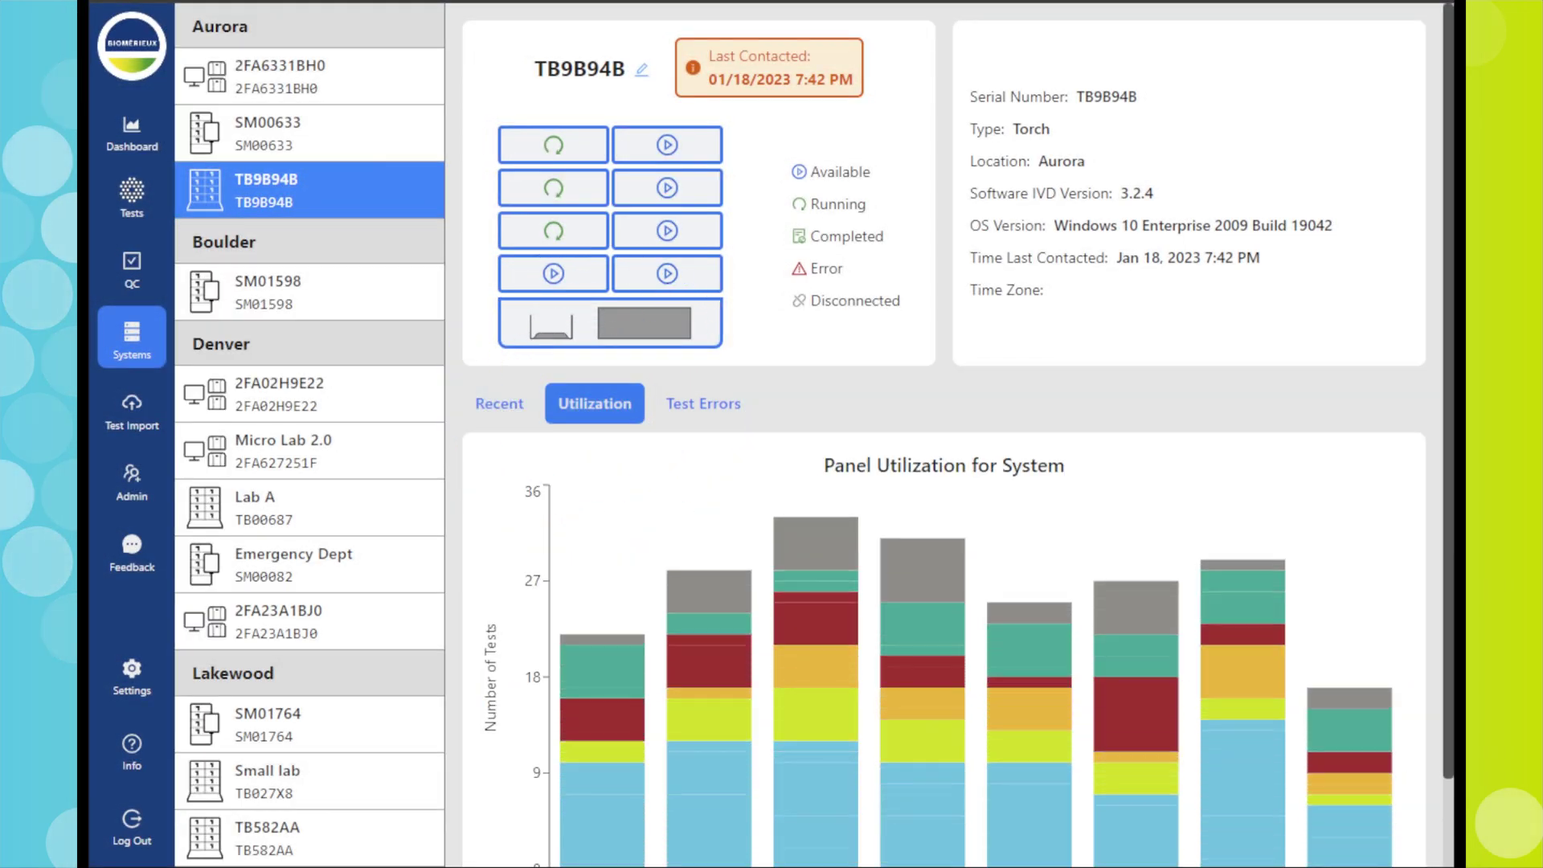
View utilization for modules TM-474979 and TM-790183, check TM-474979's status, then return to the whole system.
scroll(959, 434, down, 1)
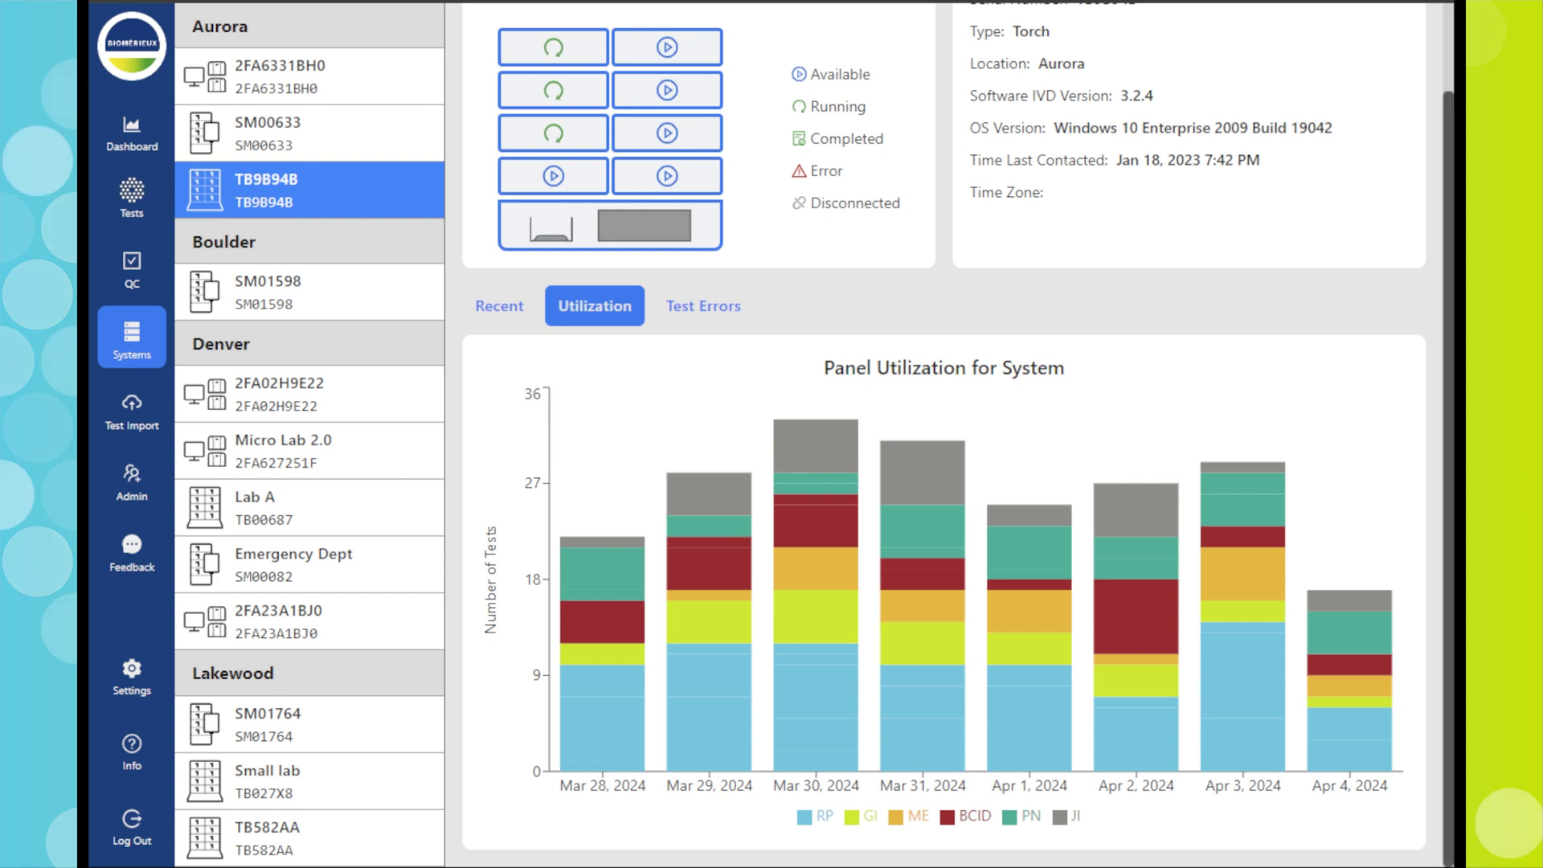
click(553, 46)
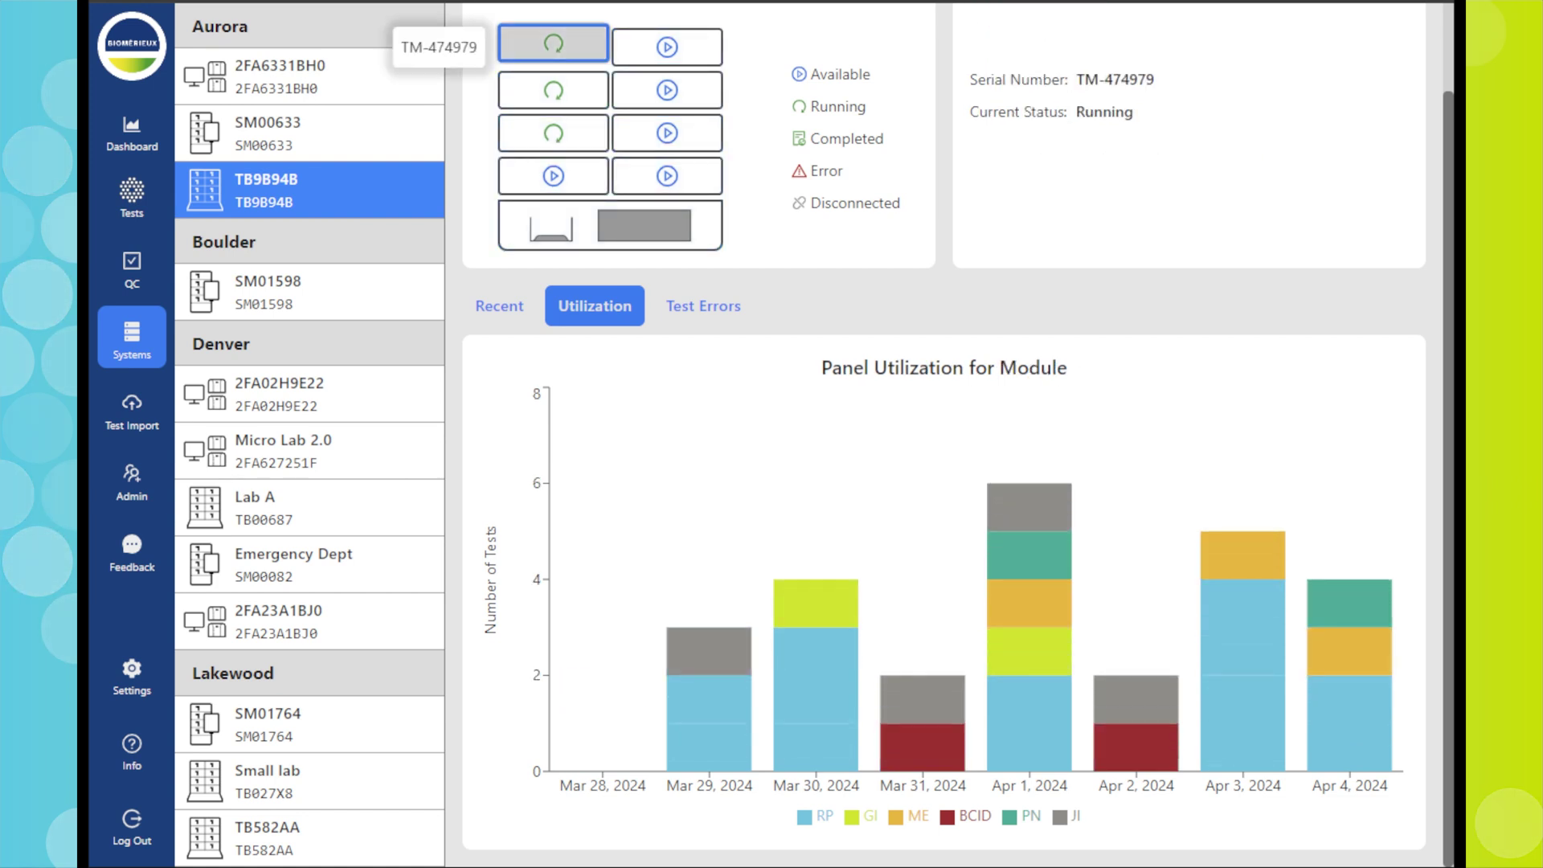
click(667, 129)
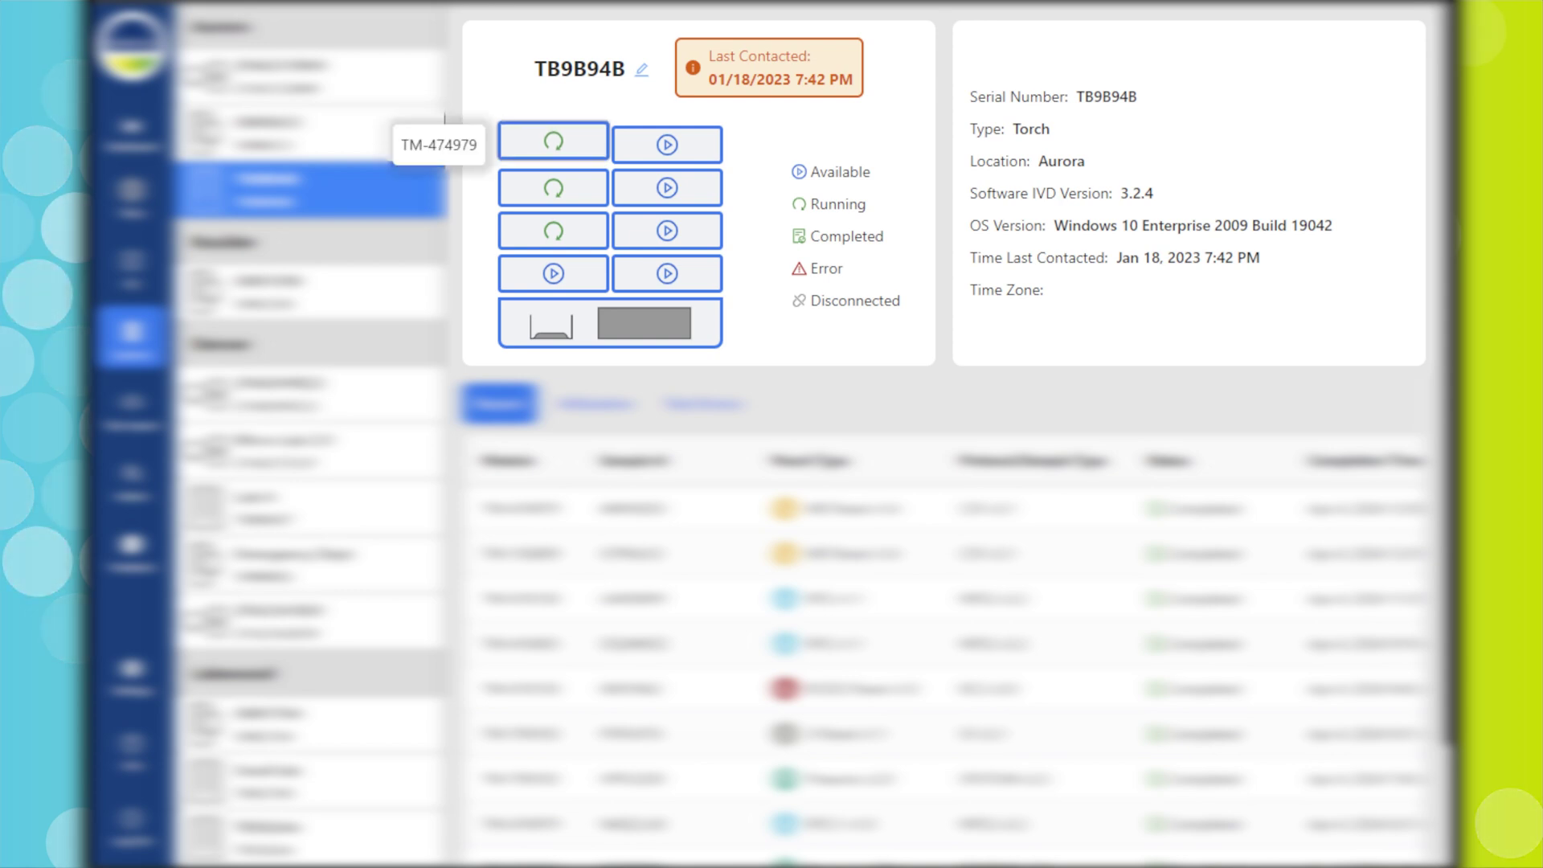
click(553, 141)
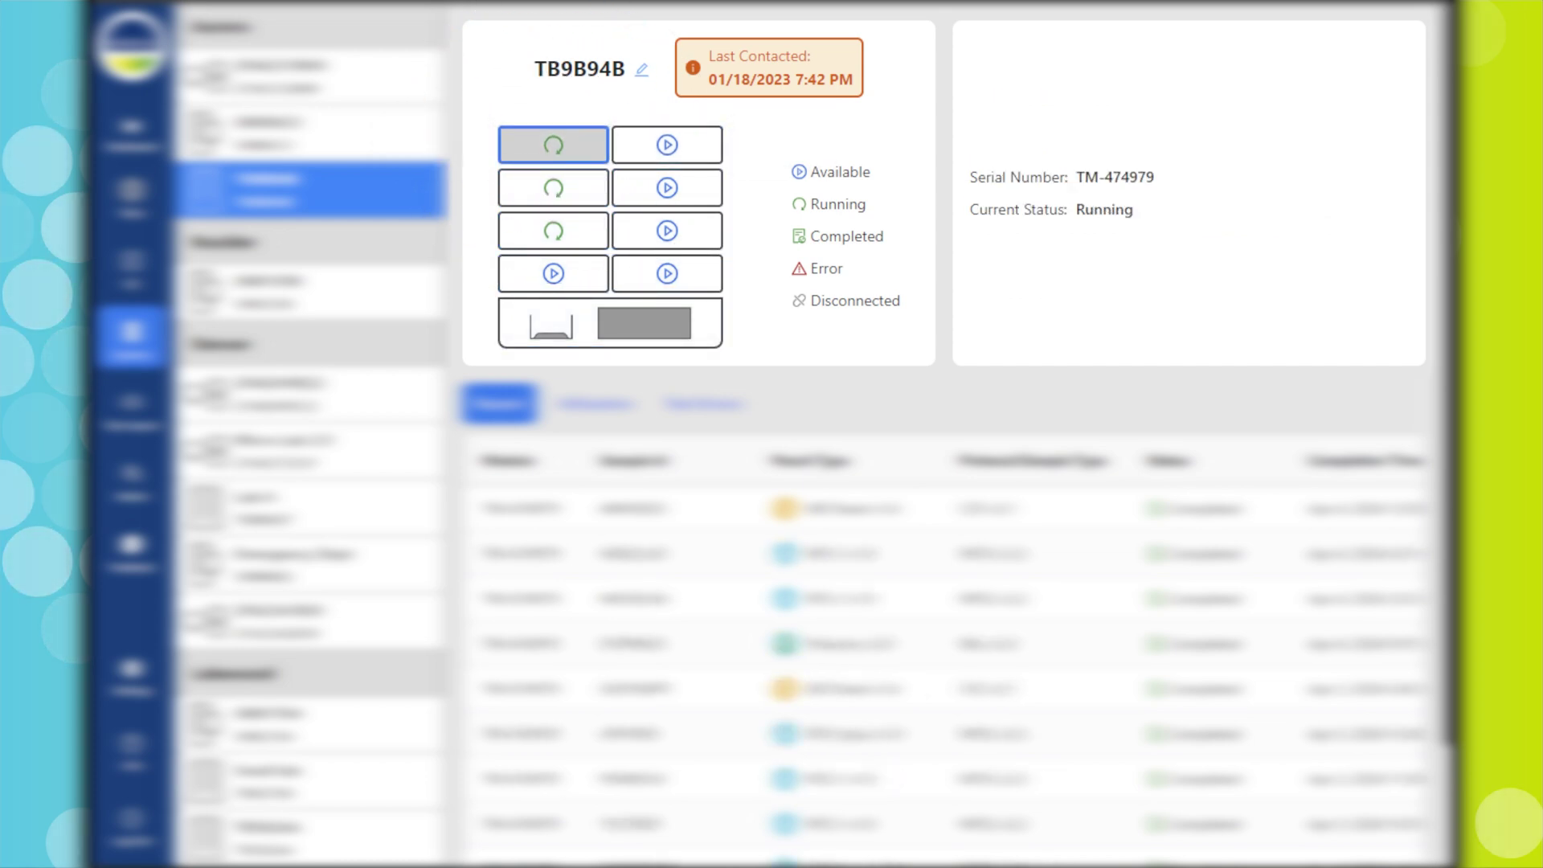
click(619, 318)
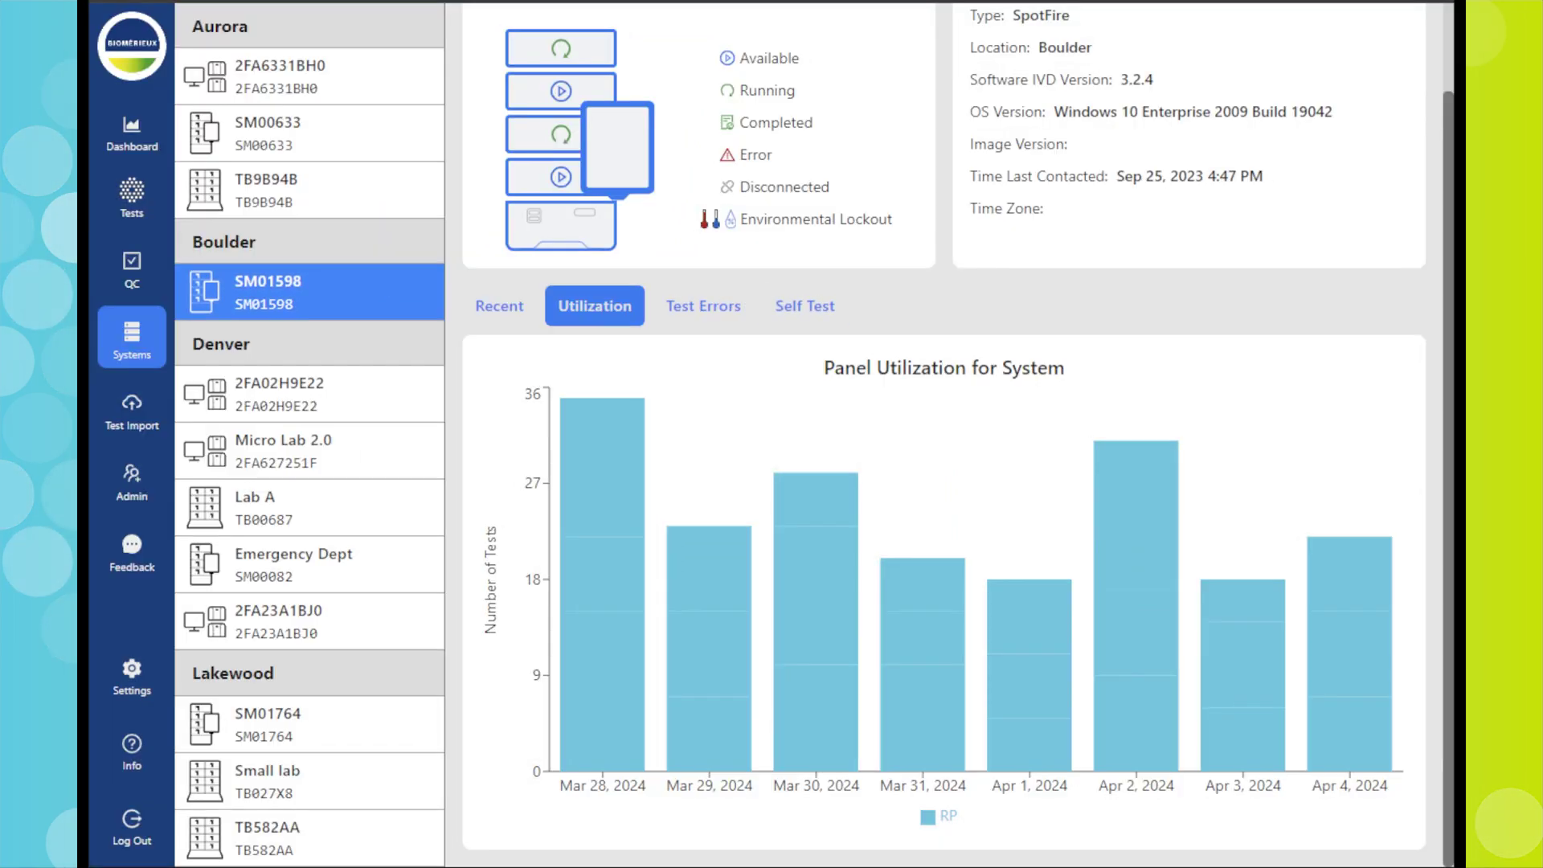
Show the self-test run history for system SM01598.
click(803, 304)
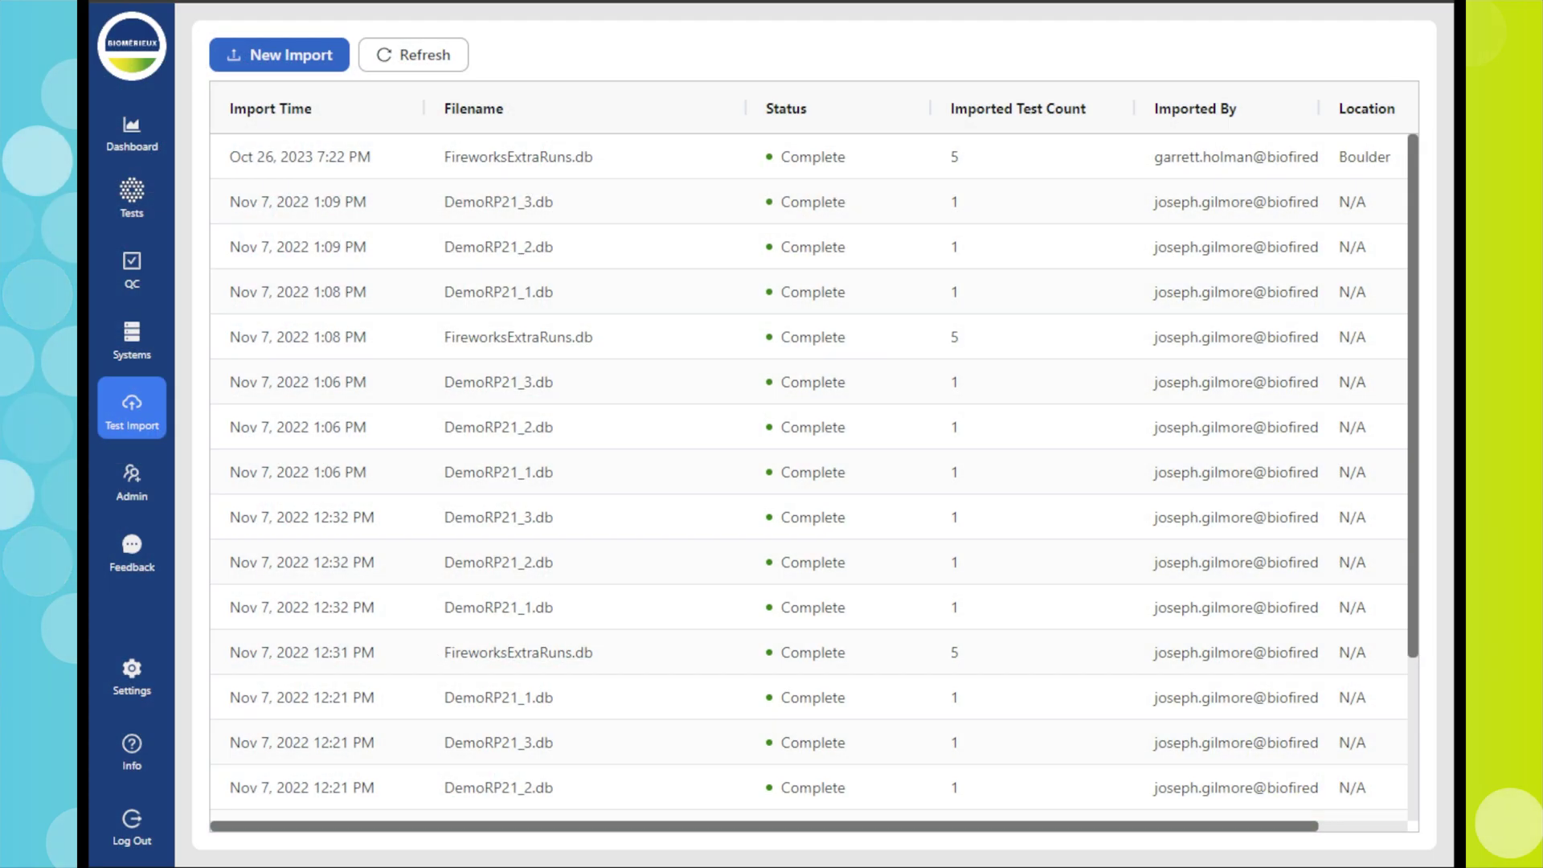
Begin a new test import of files for a location.
click(279, 55)
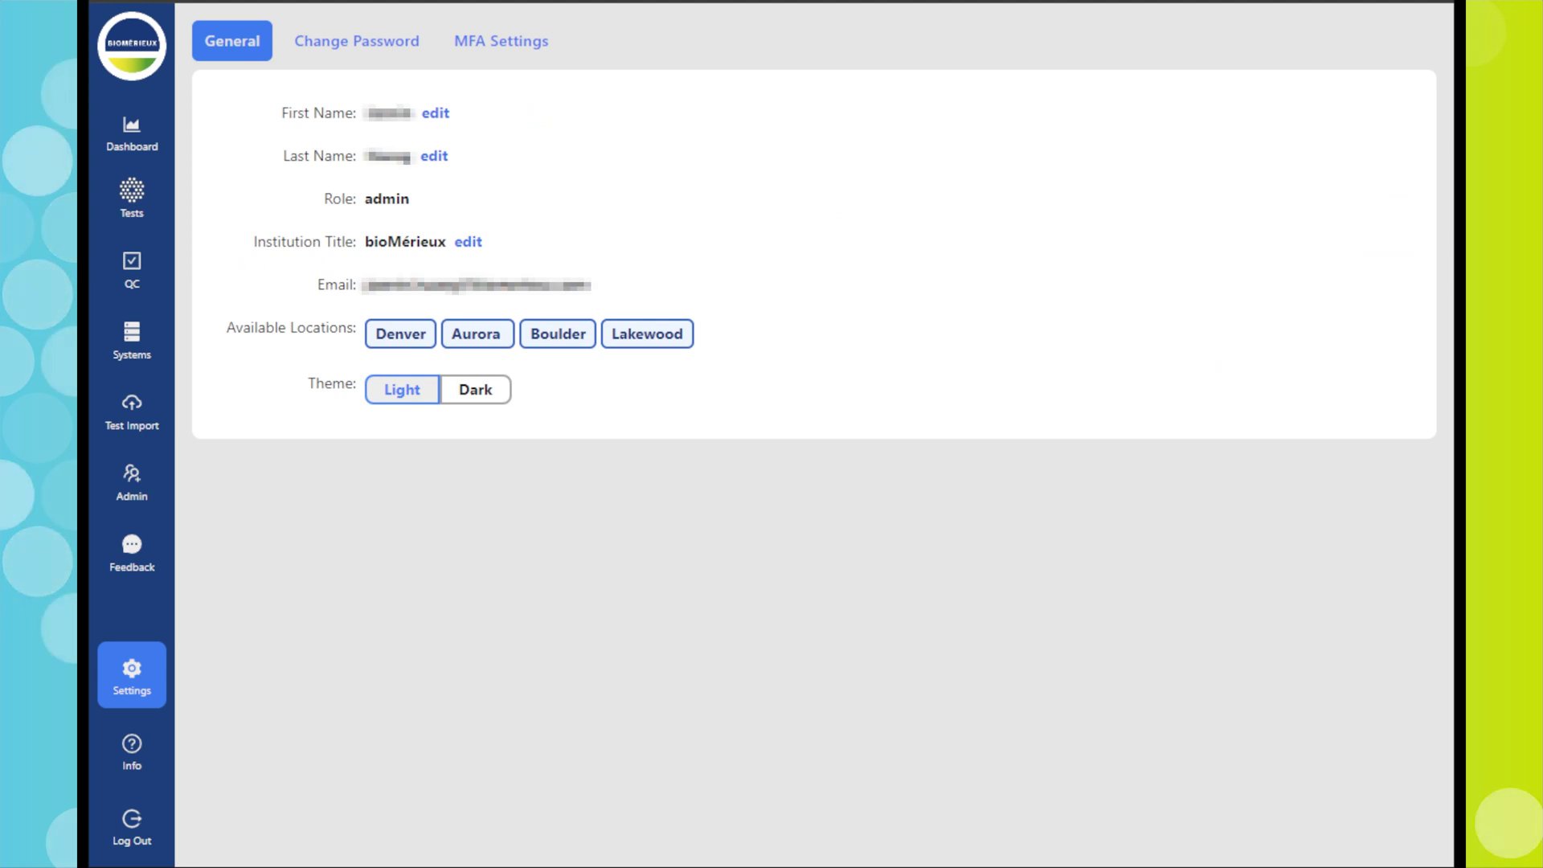
Show the MFA settings: preference Choose on Login, device Not Remembered.
click(356, 41)
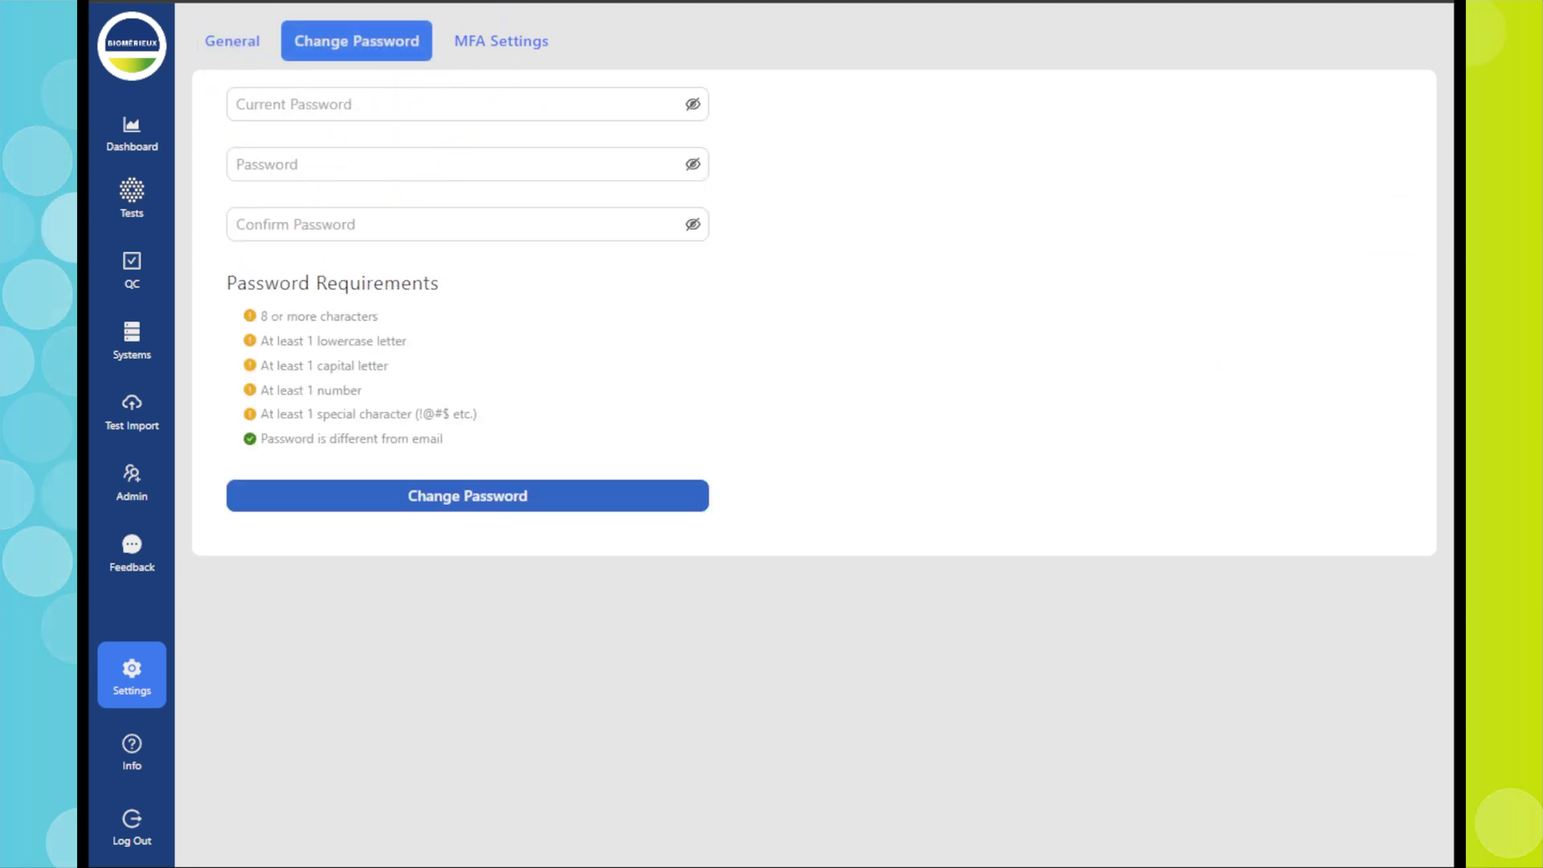
click(500, 41)
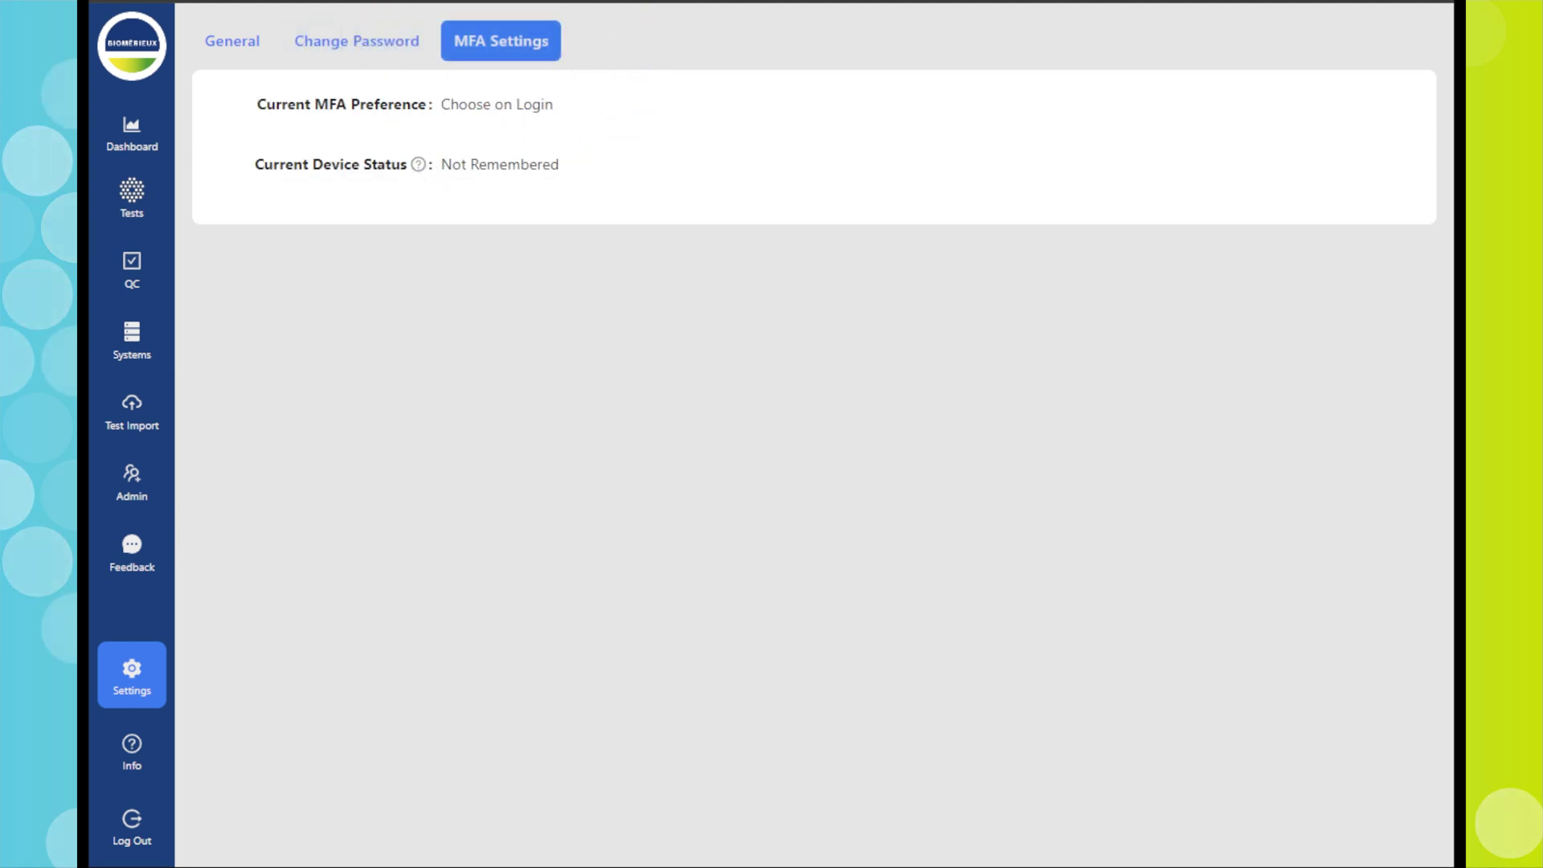